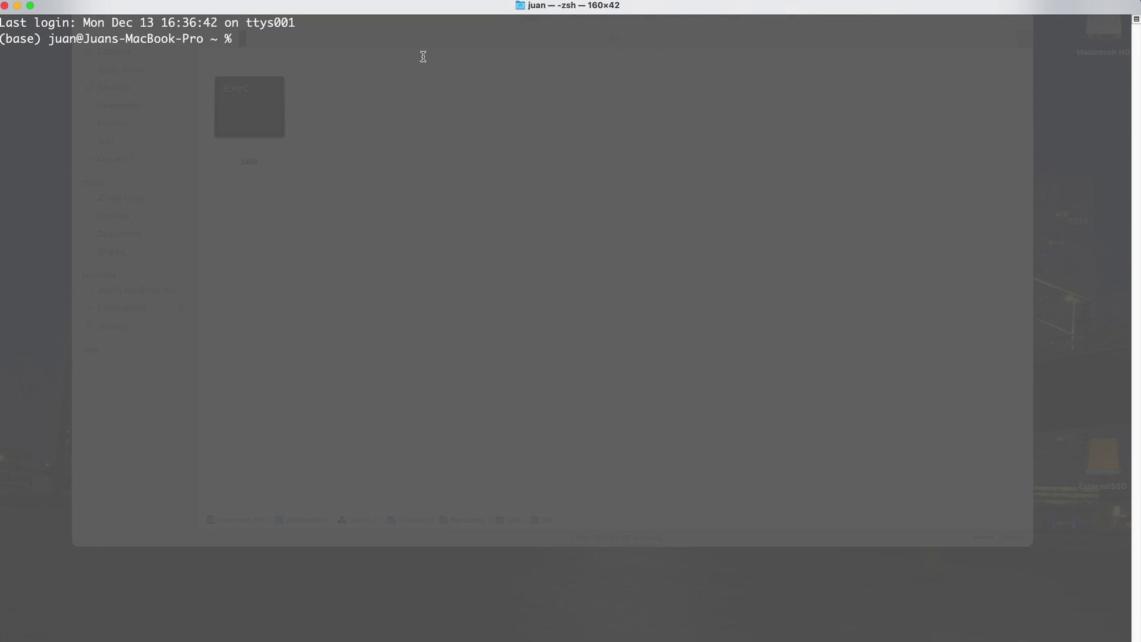
Open ~/.zshrc in nano with sudo rights, entering the account password at the password prompt.
text(sudo nano ~)
text(/.zshrc)
key(Return)
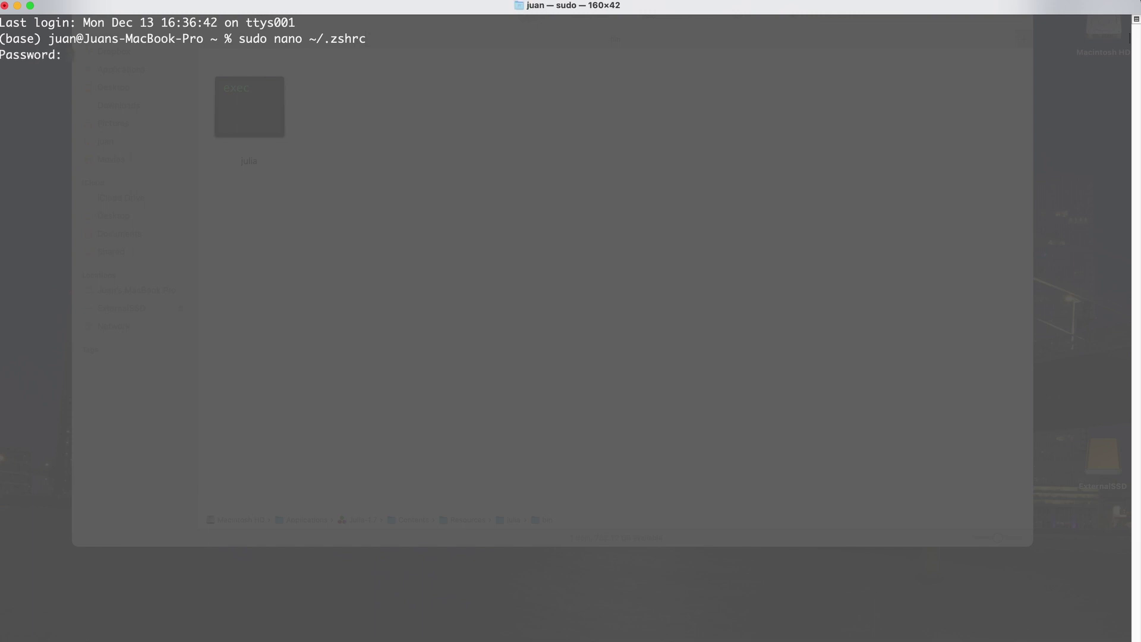
key(Return)
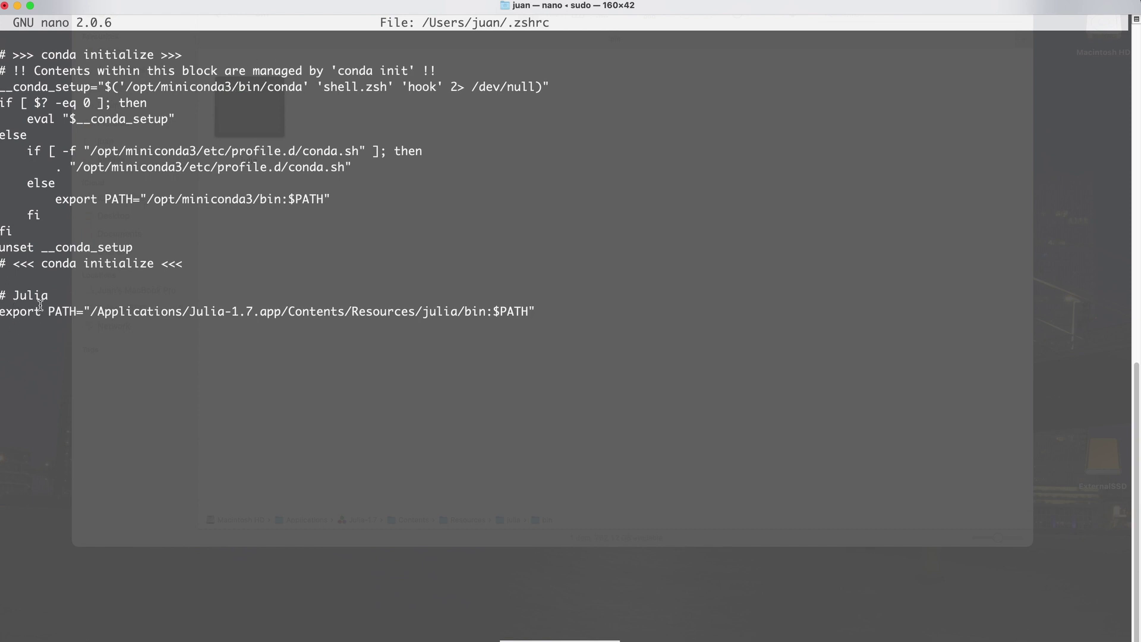
Examine the Julia comment and its export PATH line at the end of .zshrc, and exit nano.
click(21, 295)
click(11, 313)
drag(92, 309, 486, 311)
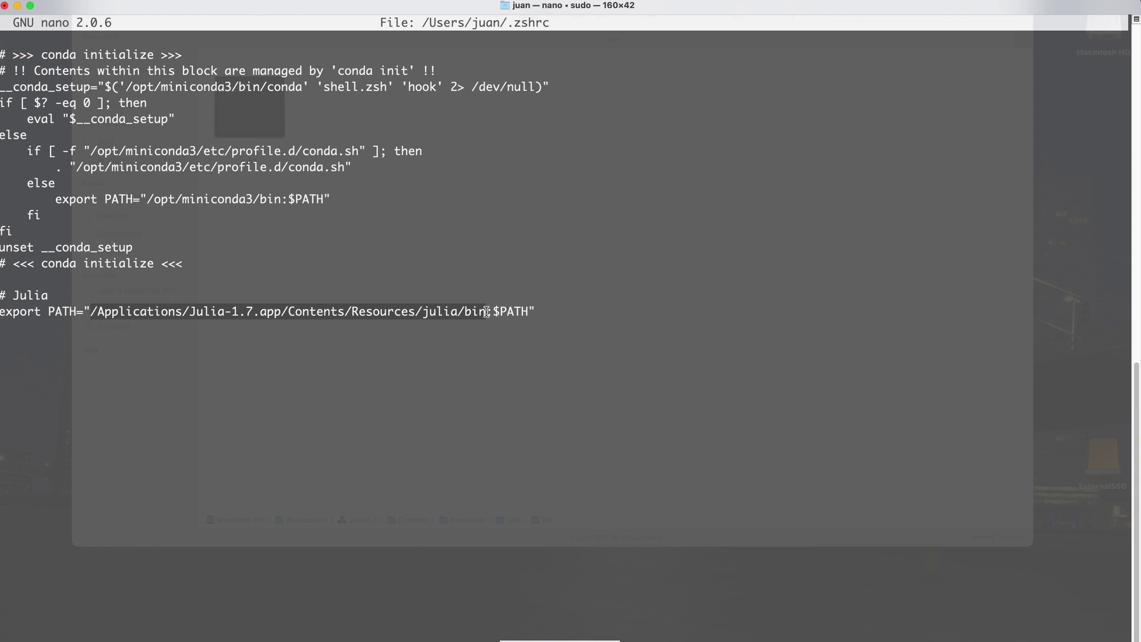
click(606, 316)
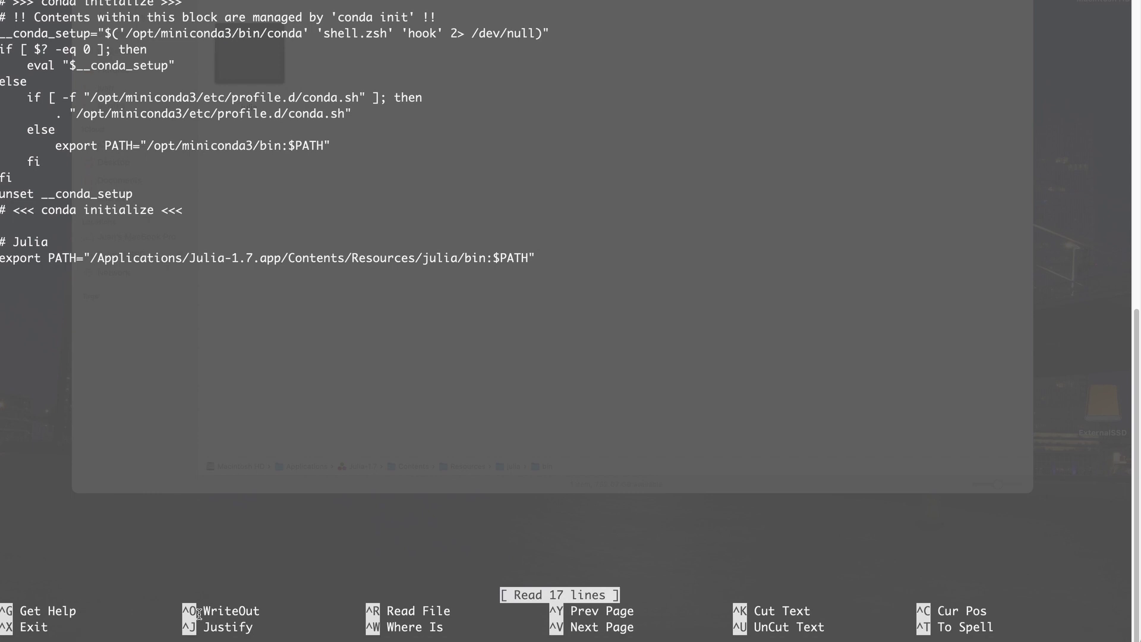
key(ctrl+x)
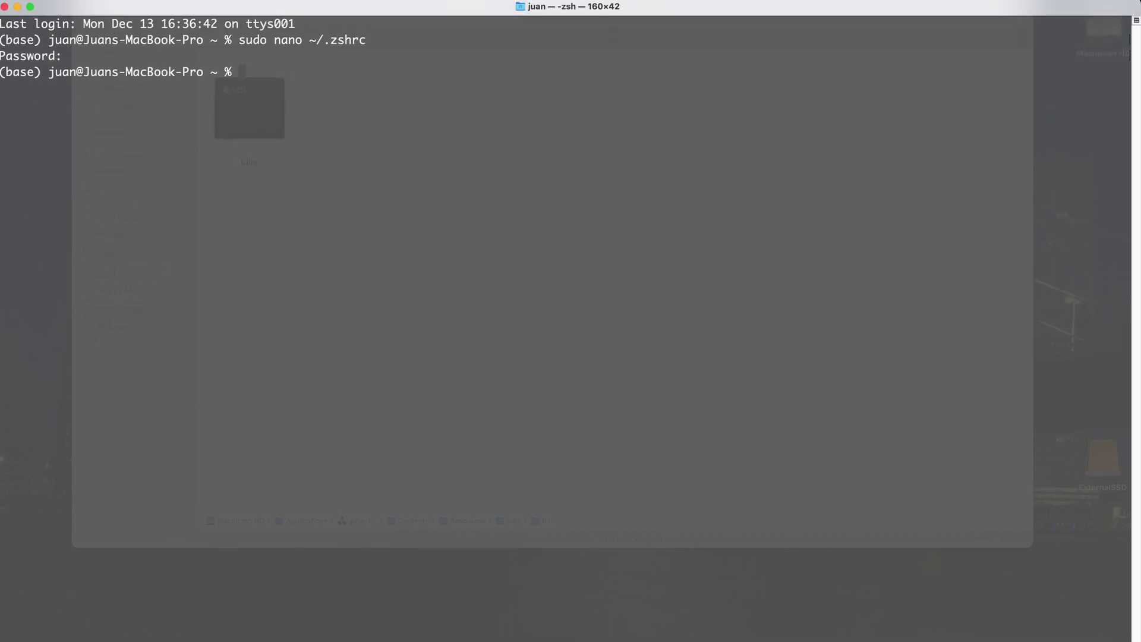
Launch Julia from the shell to test it, try its package mode, and quit with exit().
text(julia)
key(Return)
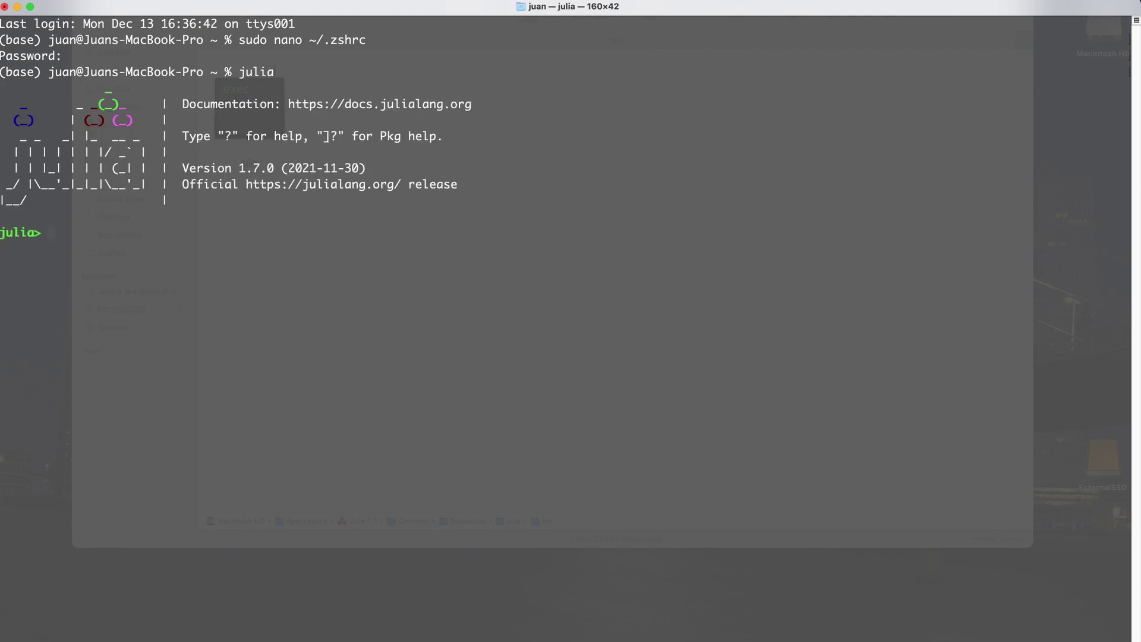
key(bracketright)
key(BackSpace)
text(exit())
key(Return)
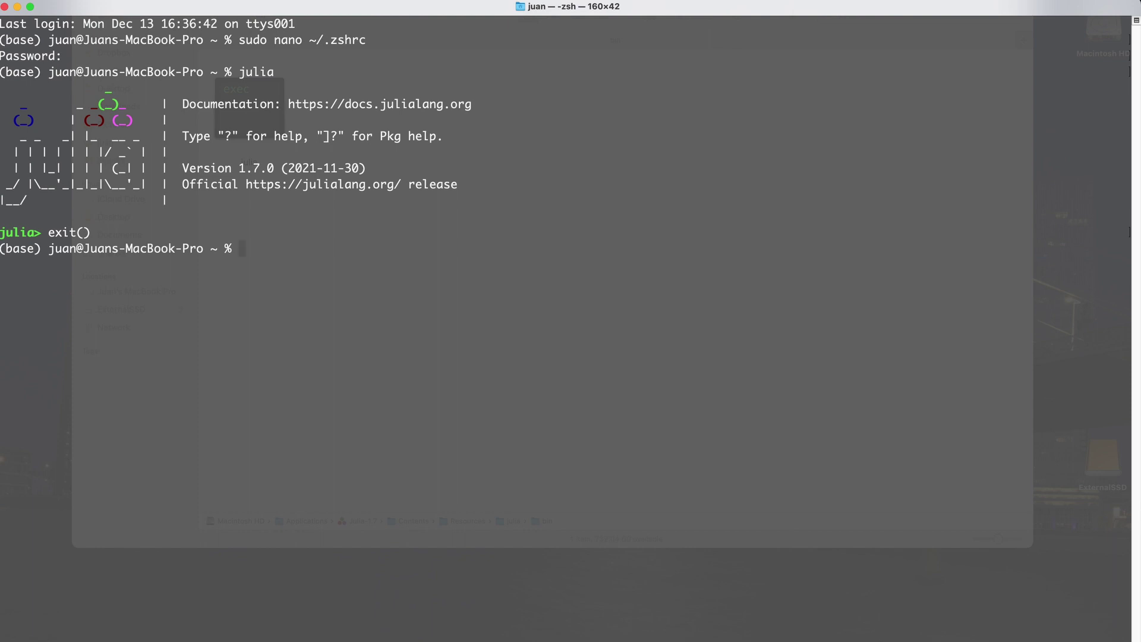
Change the working directory to Documents/Julia.
text(cd Doc)
key(Tab)
text(Julia)
key(Tab)
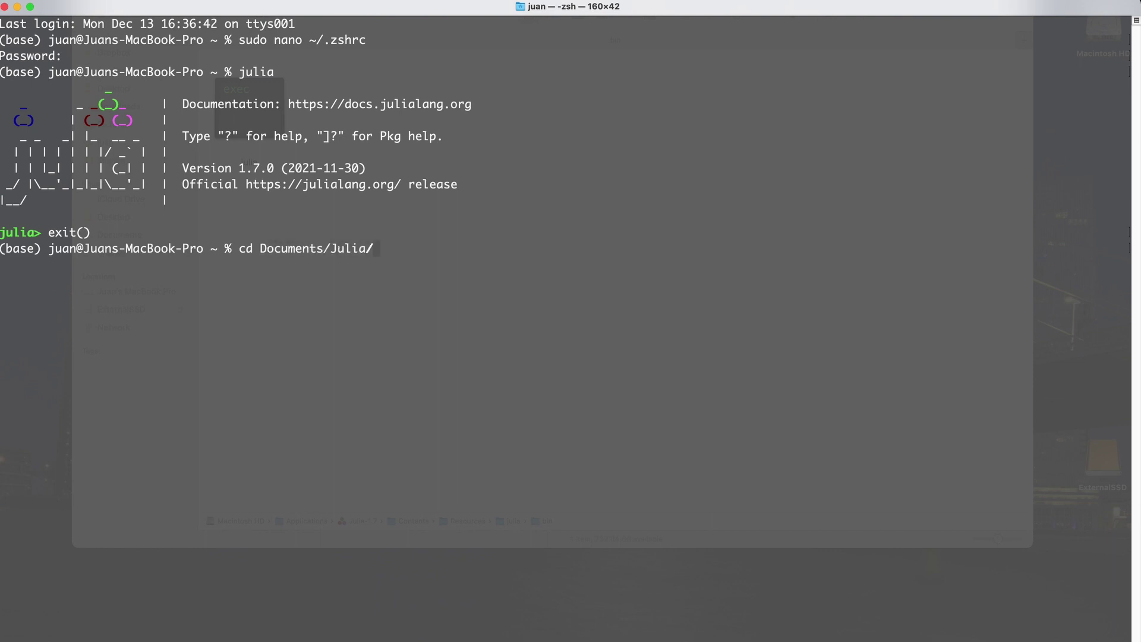
key(Return)
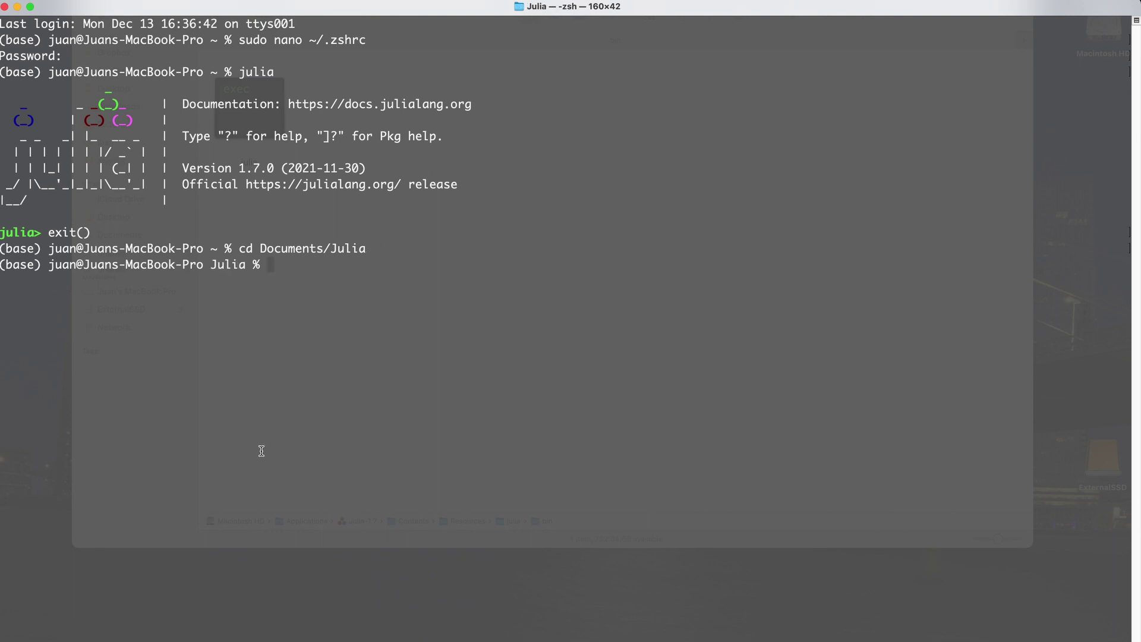
Generate a project named YouTubeDemo by running julia -e 'using Pkg; Pkg.generate("YouTubeDemo")' in the shell.
double_click(212, 248)
click(227, 268)
text(julia -e '')
key(Left)
text(using Pkg)
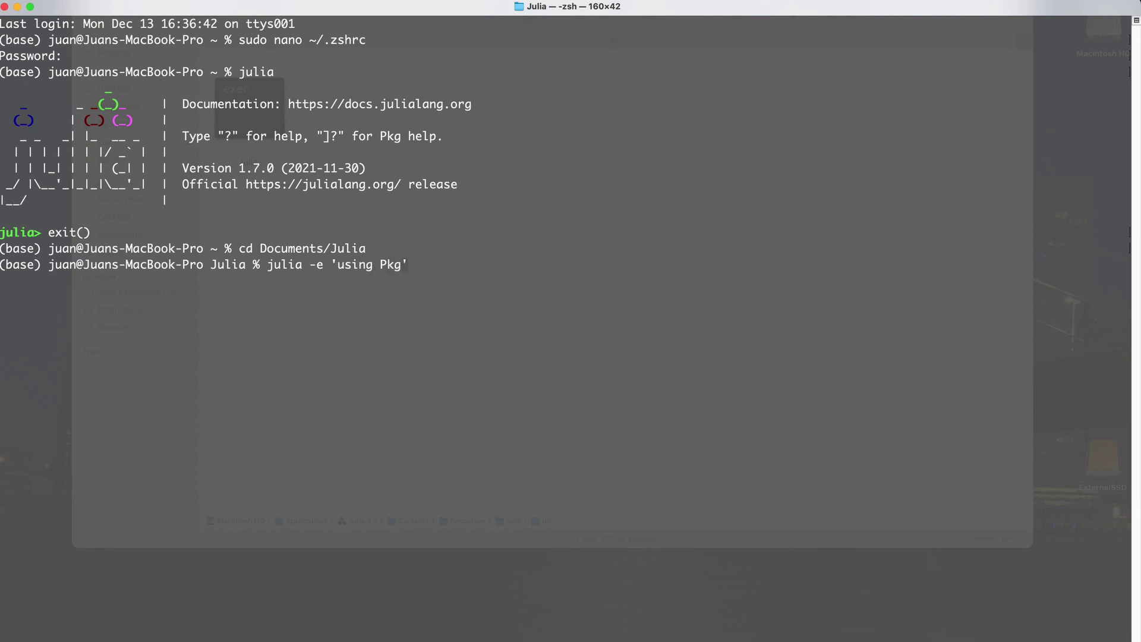
text(;)
text(Pkg.generate()
text())
key(Left)
text("")
key(Left)
text(YouTubeDemo)
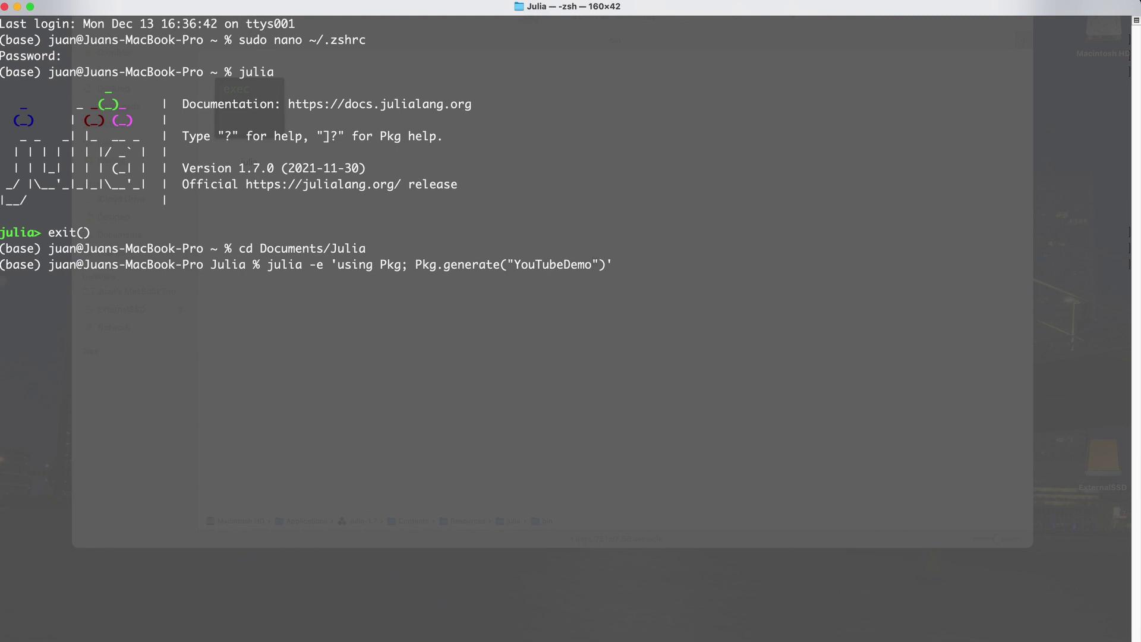
key(Return)
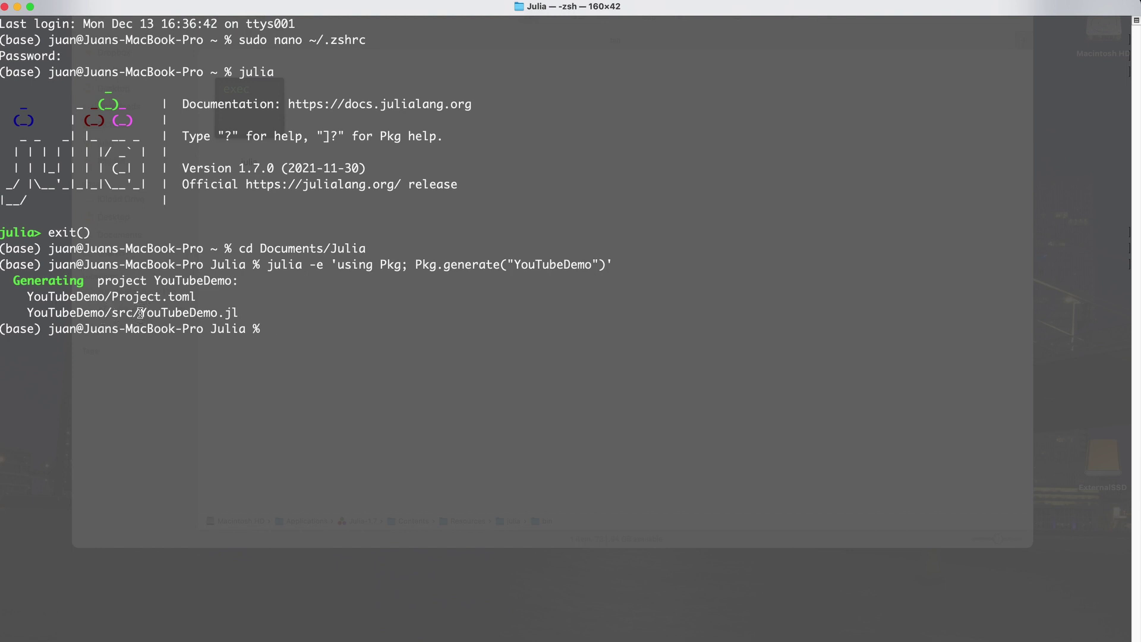
Change into the generated YouTubeDemo directory and list its contents.
drag(141, 313, 268, 308)
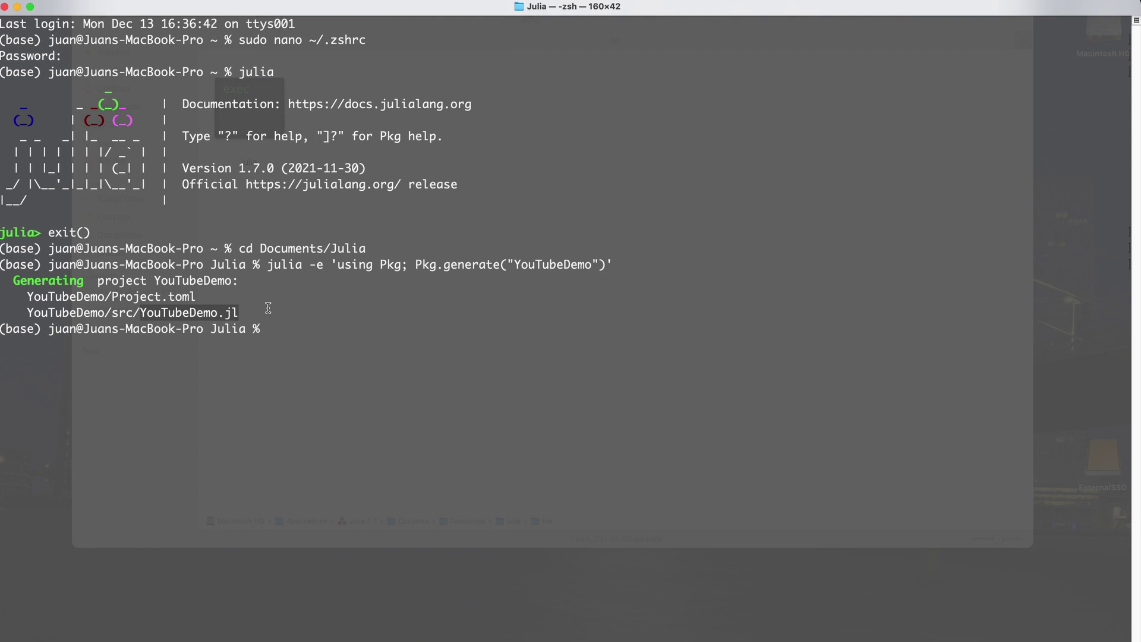
click(282, 329)
text(cd )
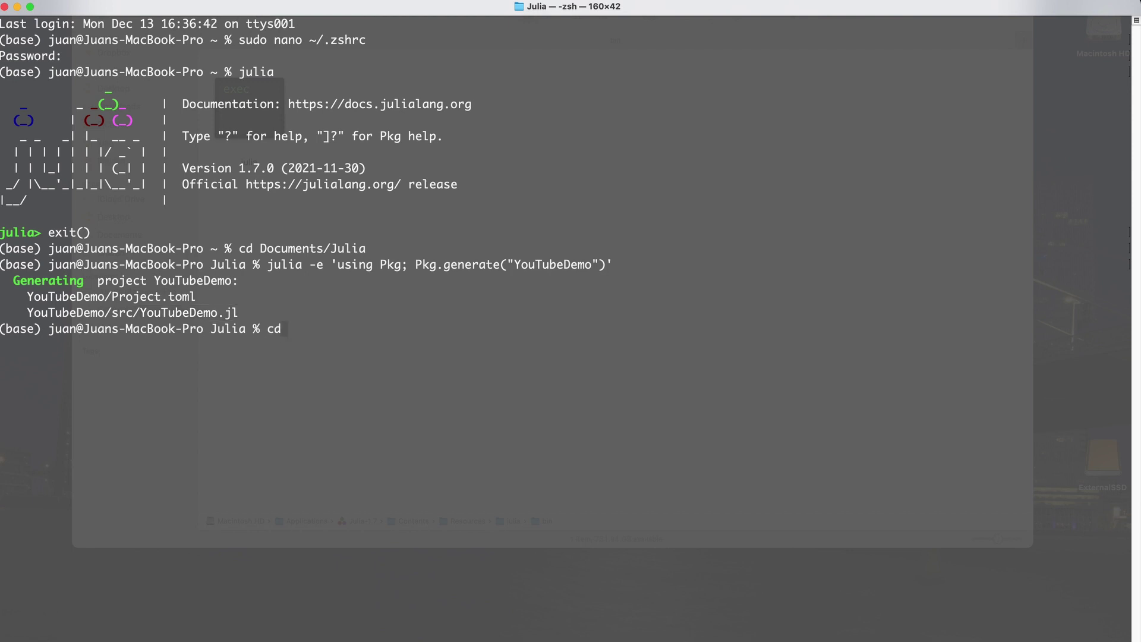
text(You)
key(Tab)
key(Return)
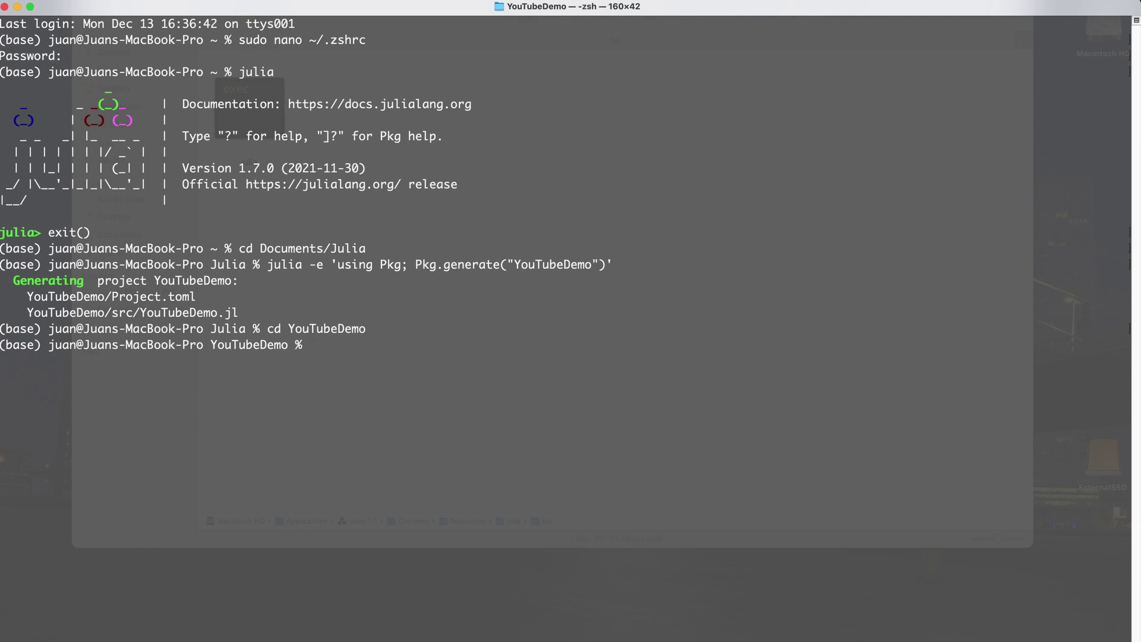
text(ls)
key(Return)
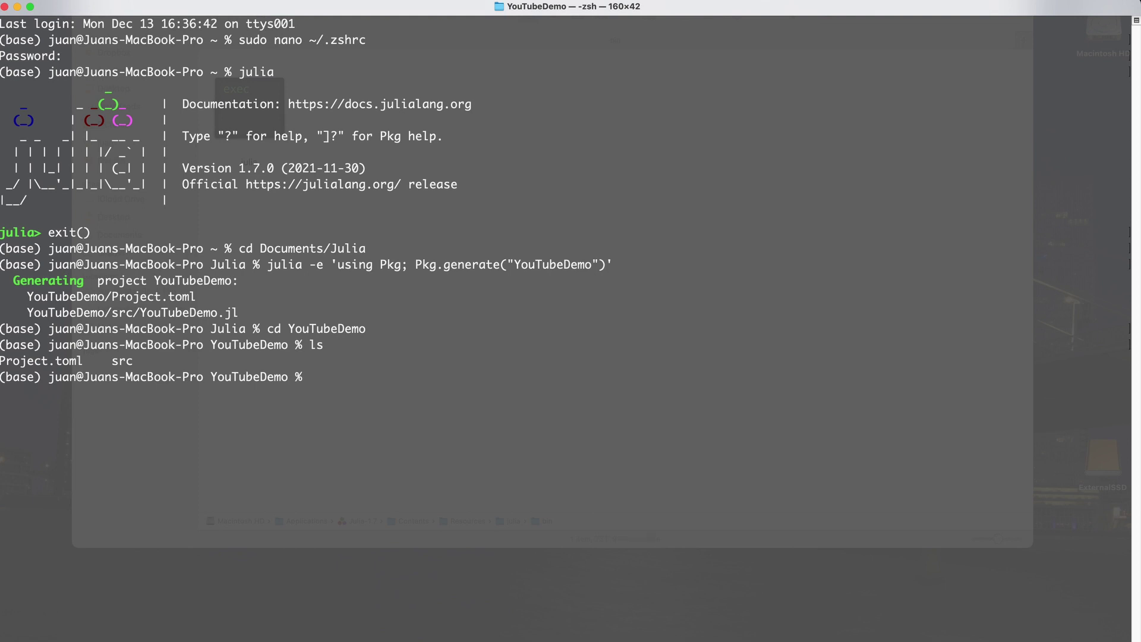
Start Julia with --project=. and show the project's package status in package mode.
text(julia --project=.)
key(Return)
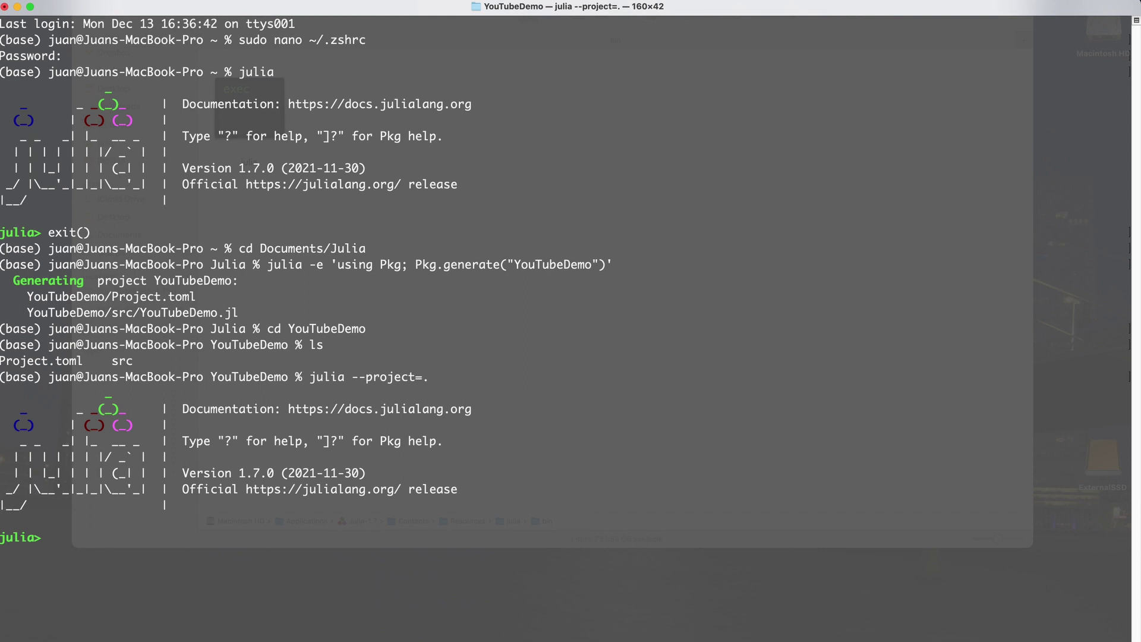
key(bracketright)
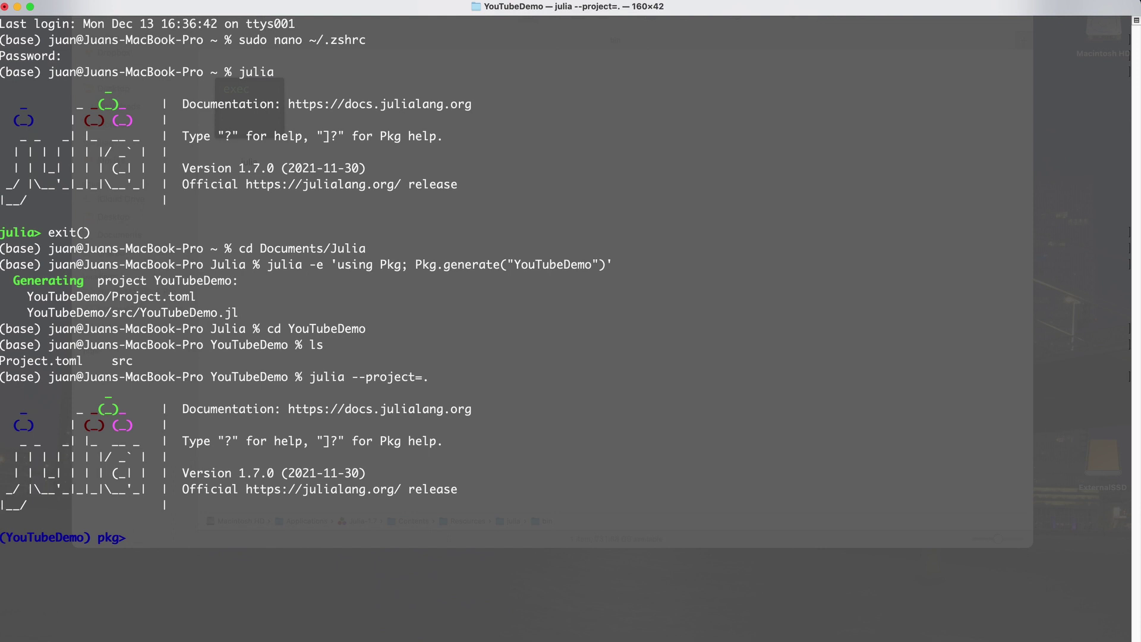
text(st)
key(Return)
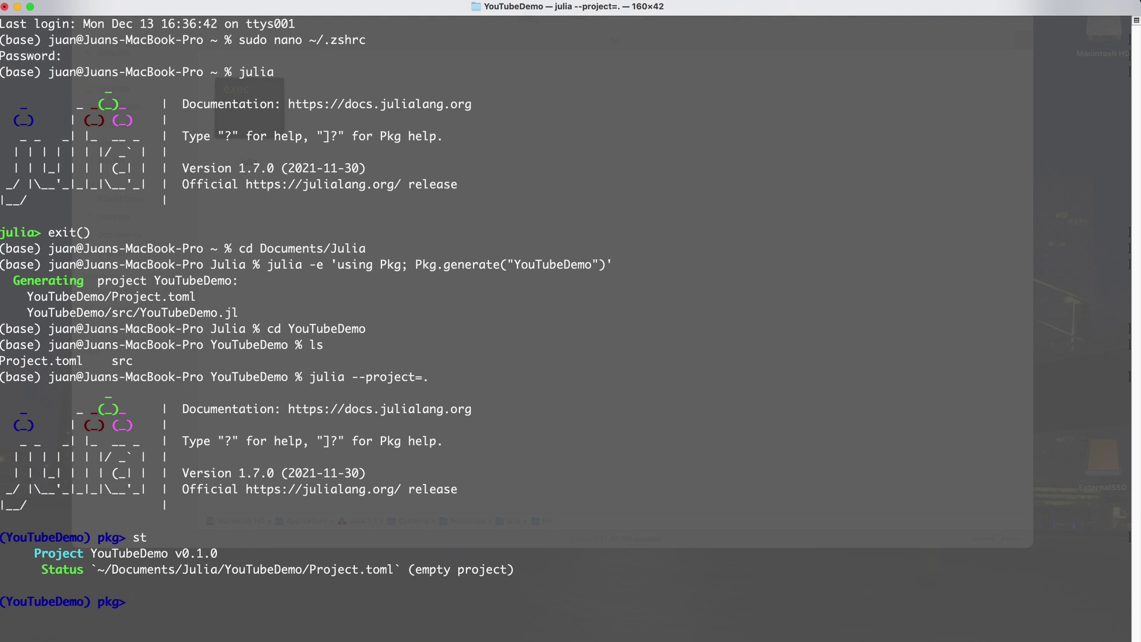
Add the IJulia package to the YouTubeDemo project and check the package status.
text(add IJulia)
key(Return)
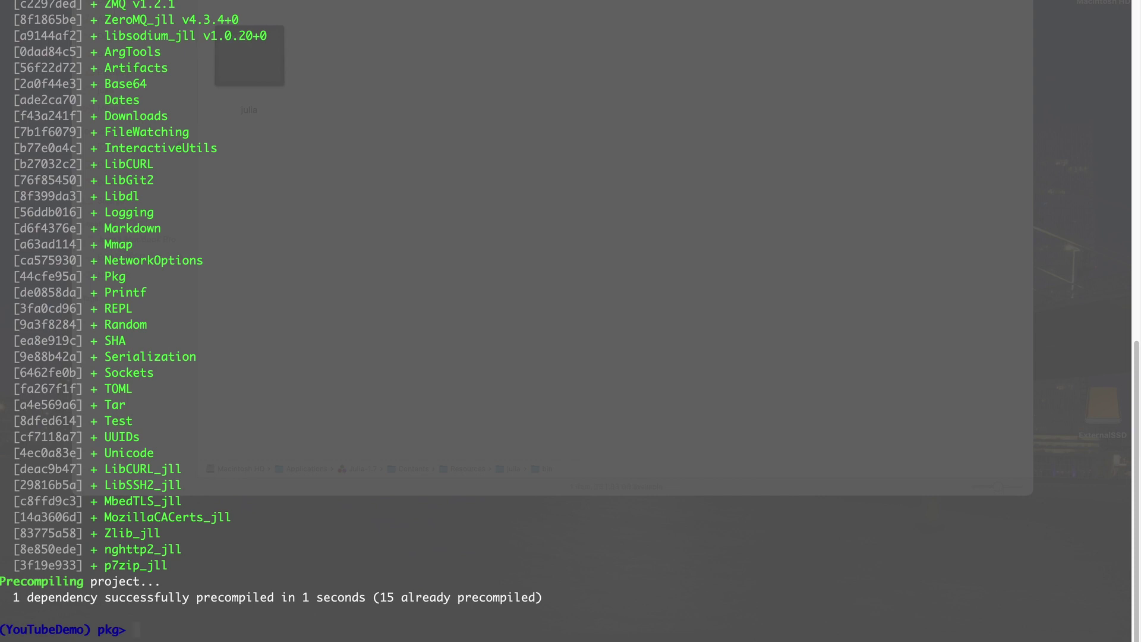
key(BackSpace)
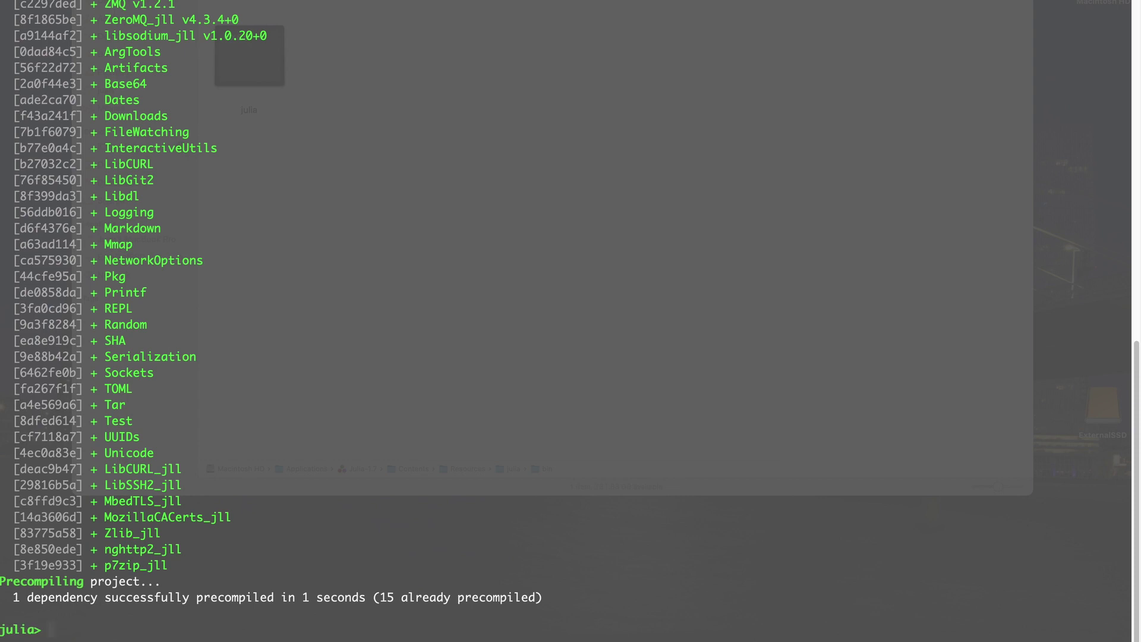
key(bracketright)
text(st)
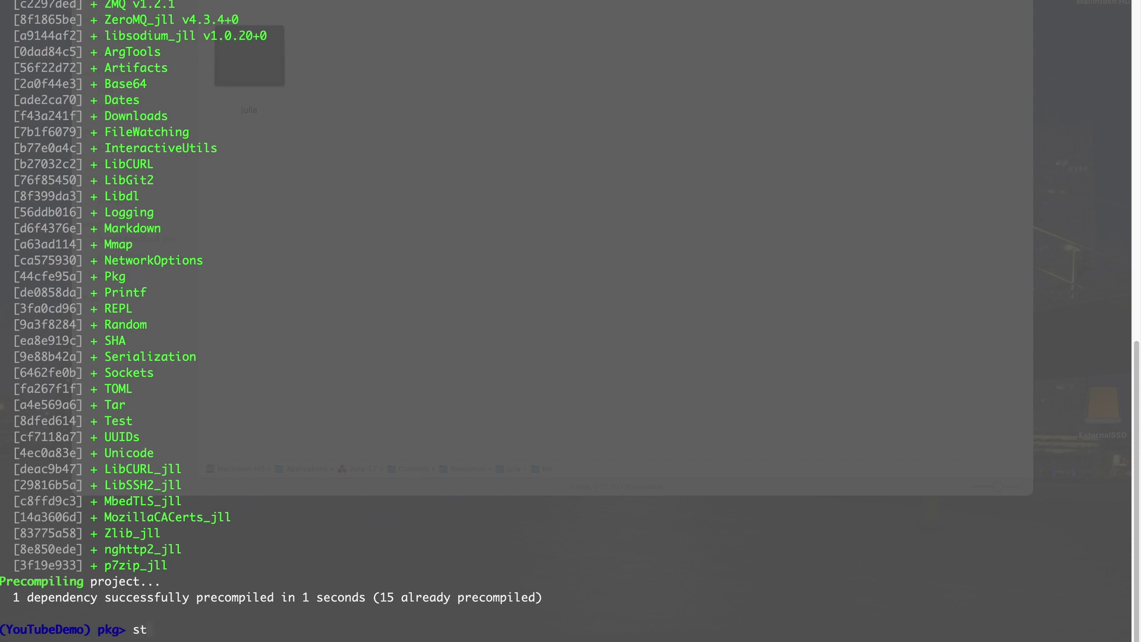
key(Return)
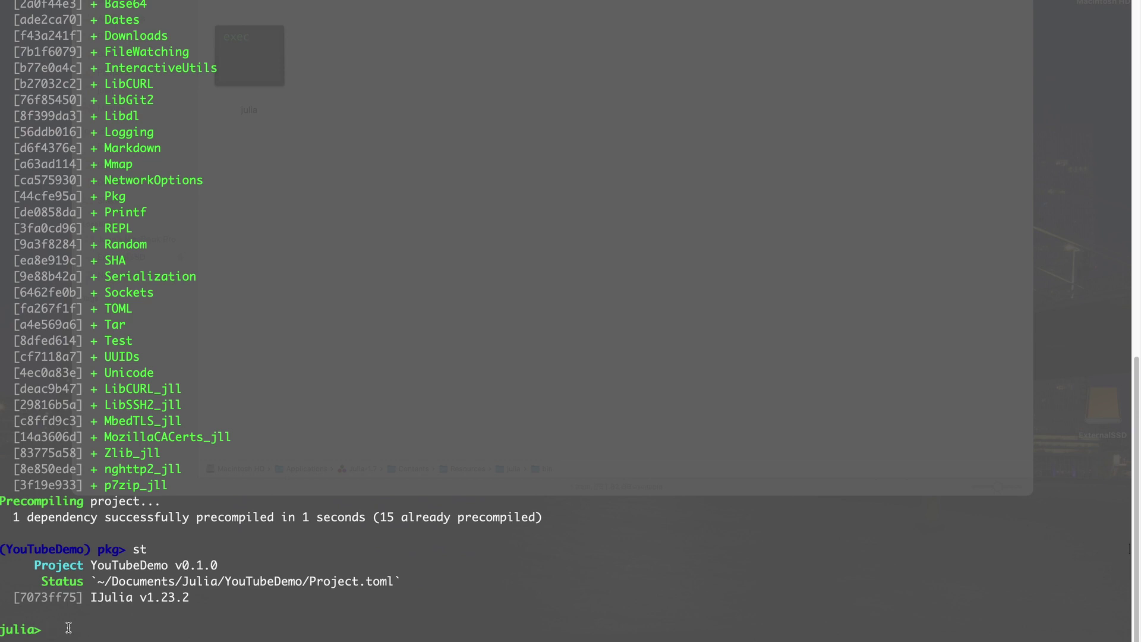
Load Pkg in the Julia REPL and build IJulia with Pkg.build("IJulia").
text(using Pkg)
key(Return)
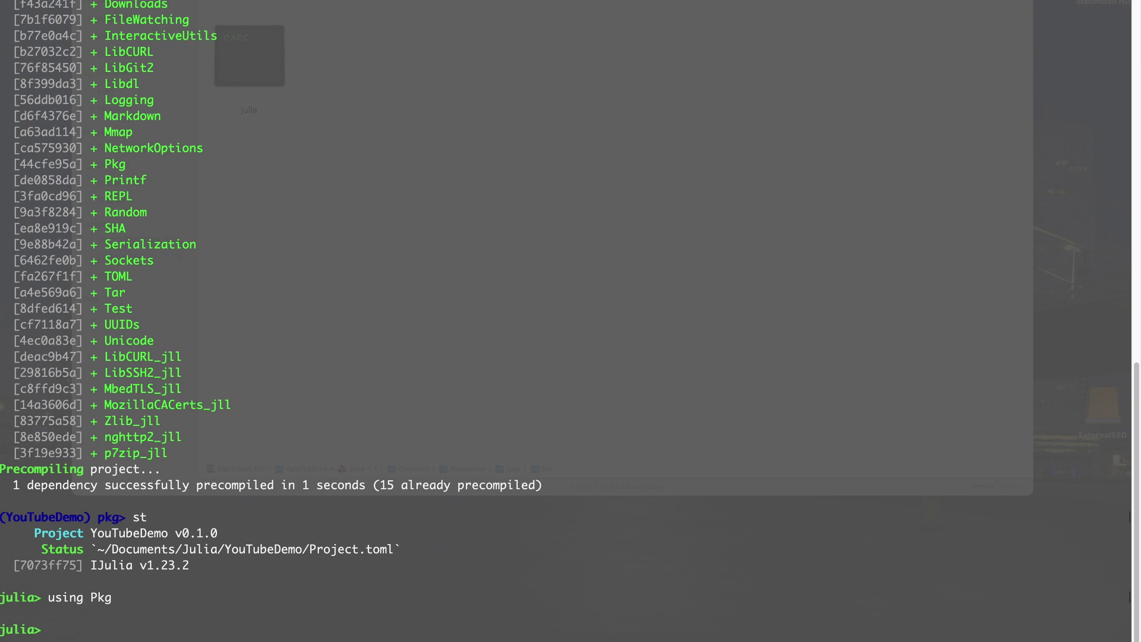
text(Pkg.build("IJulia"))
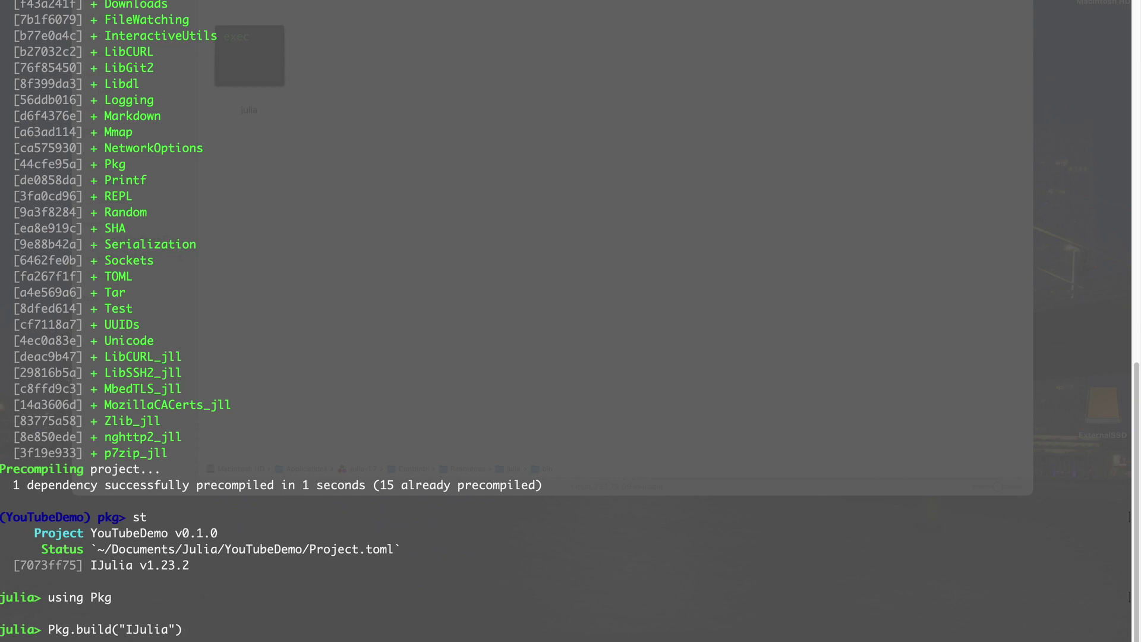
key(Return)
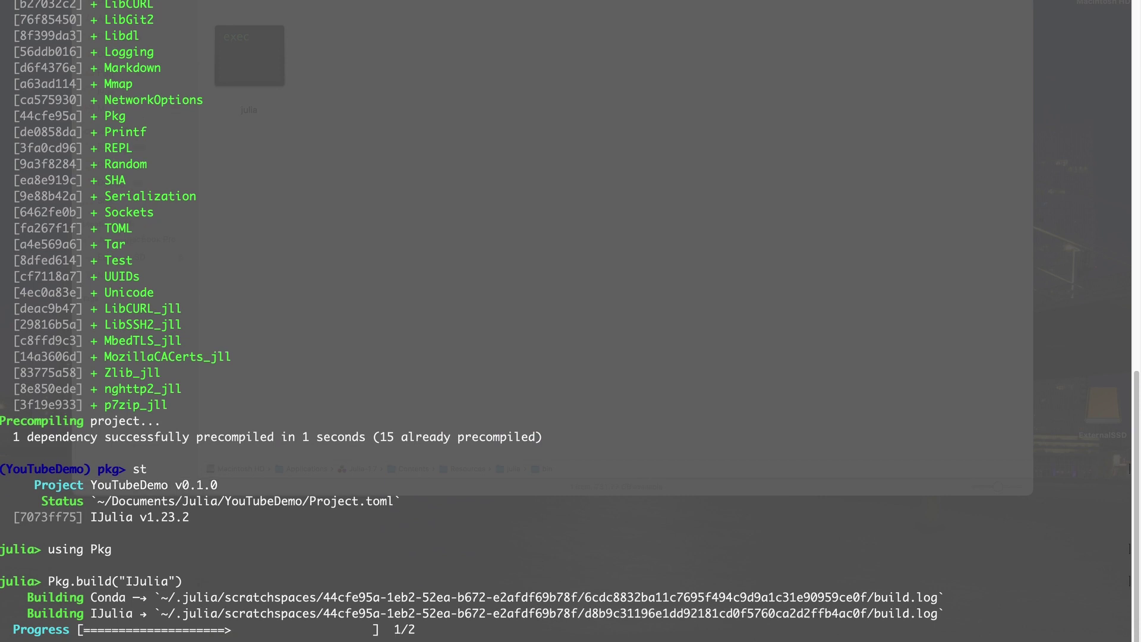
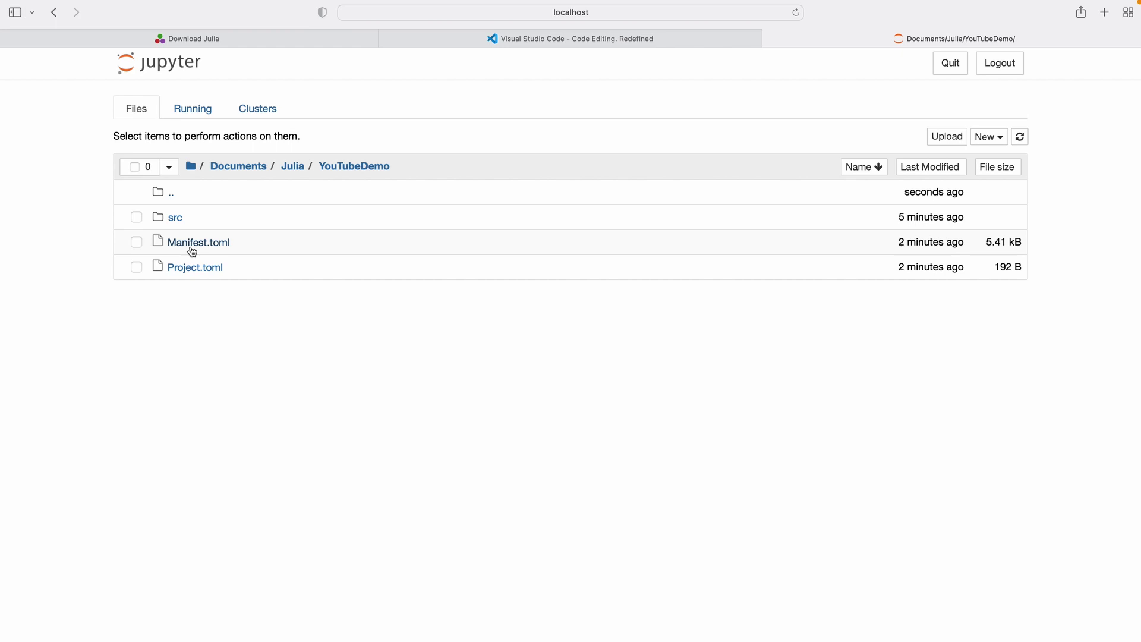
Create a Julia 1.7.0 notebook in the project's src folder and run 2 + 2 in its first cell.
click(176, 218)
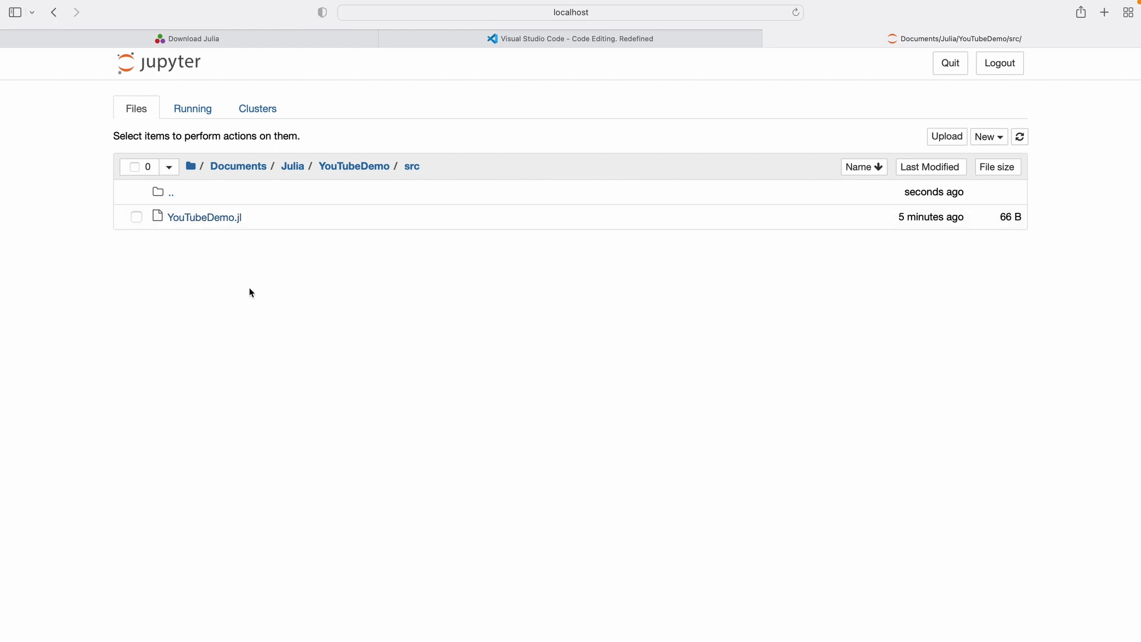
click(984, 139)
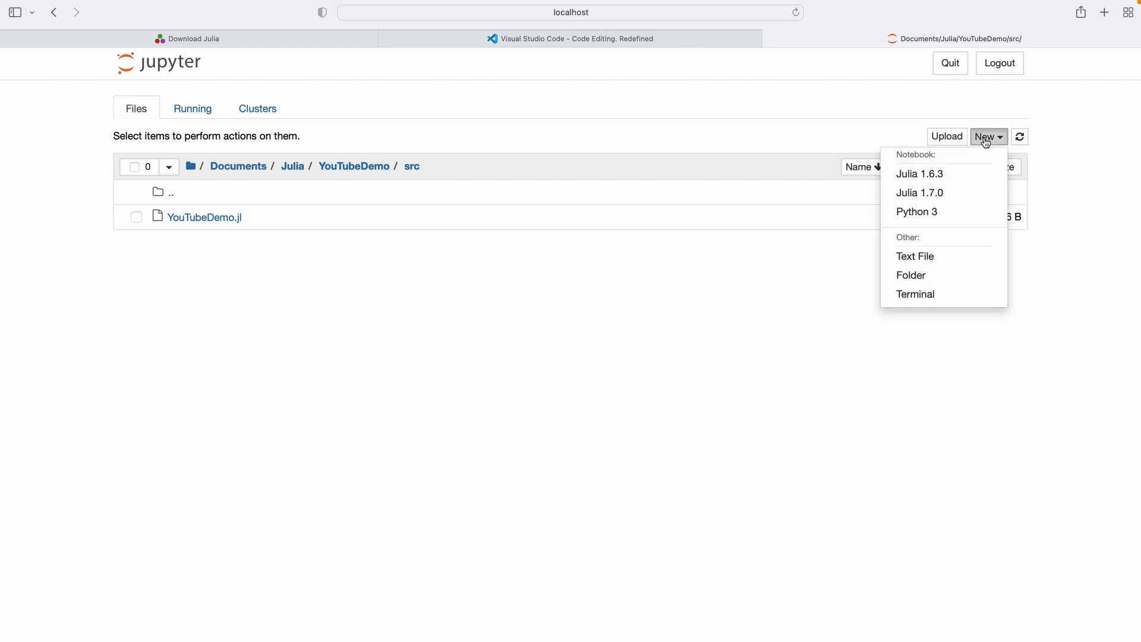
click(915, 193)
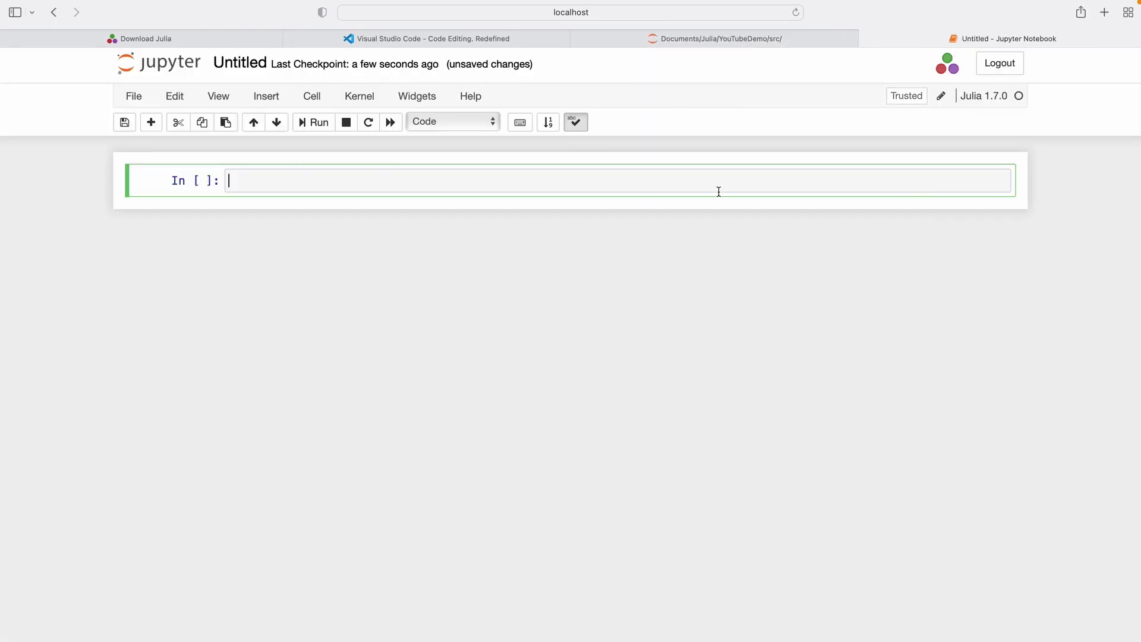
text(2 + 2)
key(shift+Return)
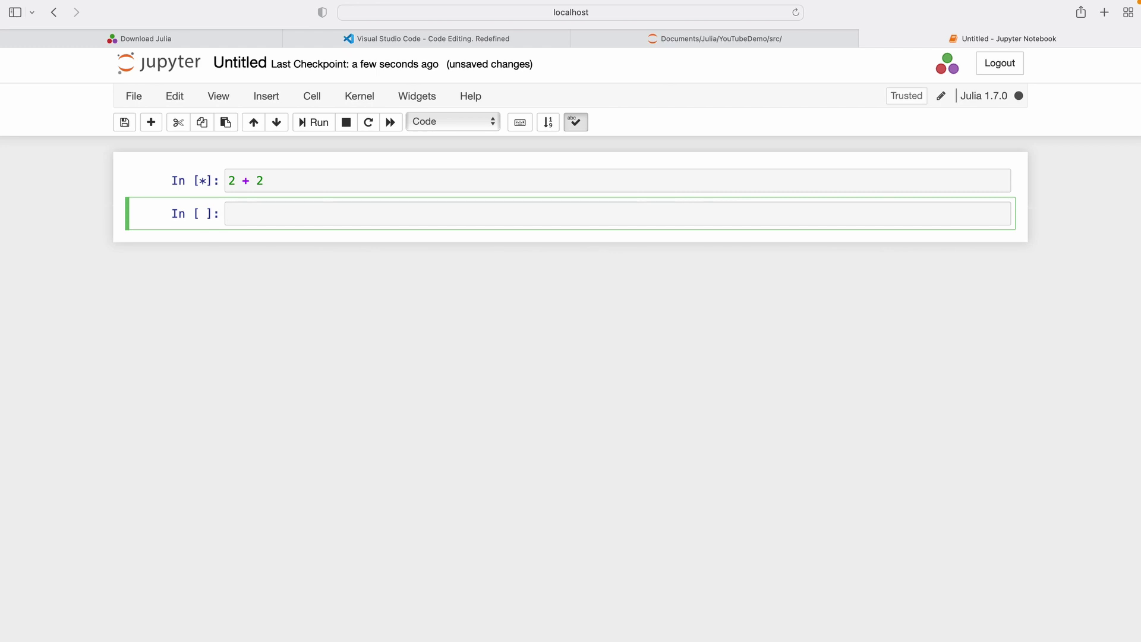
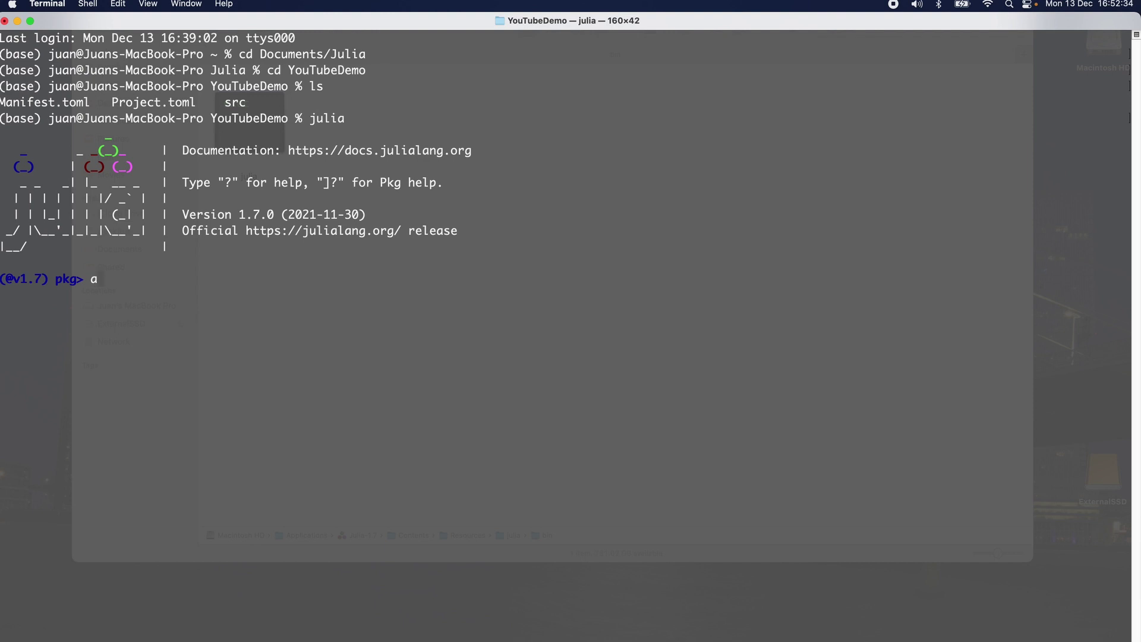
text(Pluto)
key(BackSpace)
key(BackSpace)
key(BackSpace)
key(BackSpace)
key(BackSpace)
key(BackSpace)
key(BackSpace)
key(BackSpace)
key(BackSpace)
key(BackSpace)
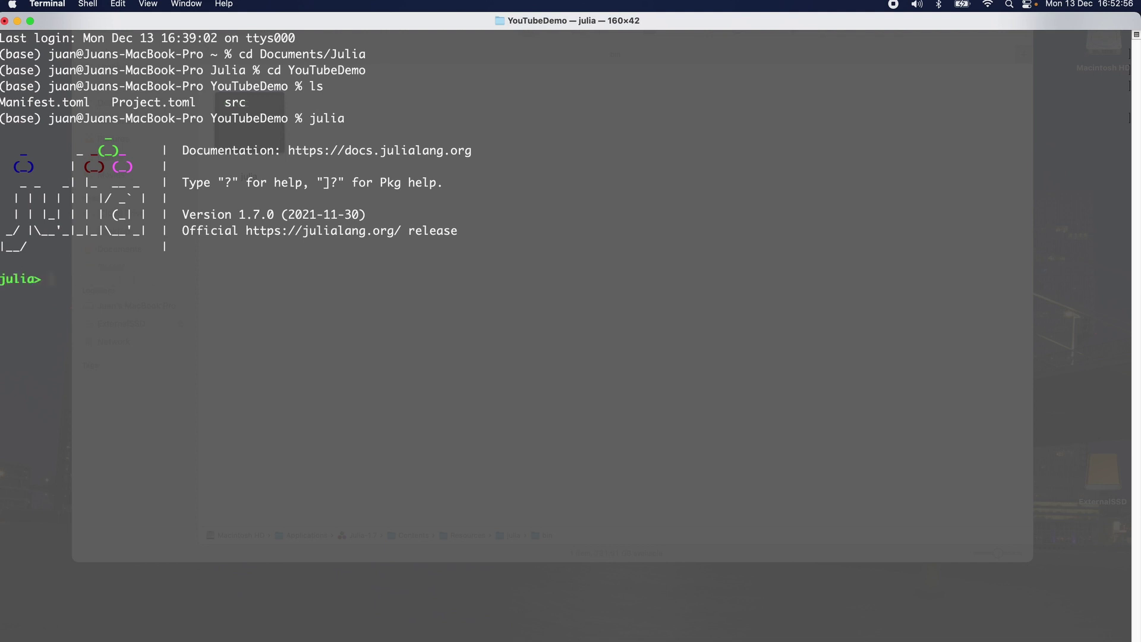
Check the package status of the default v1.7 environment and return to the Julia prompt.
text(]st)
key(Return)
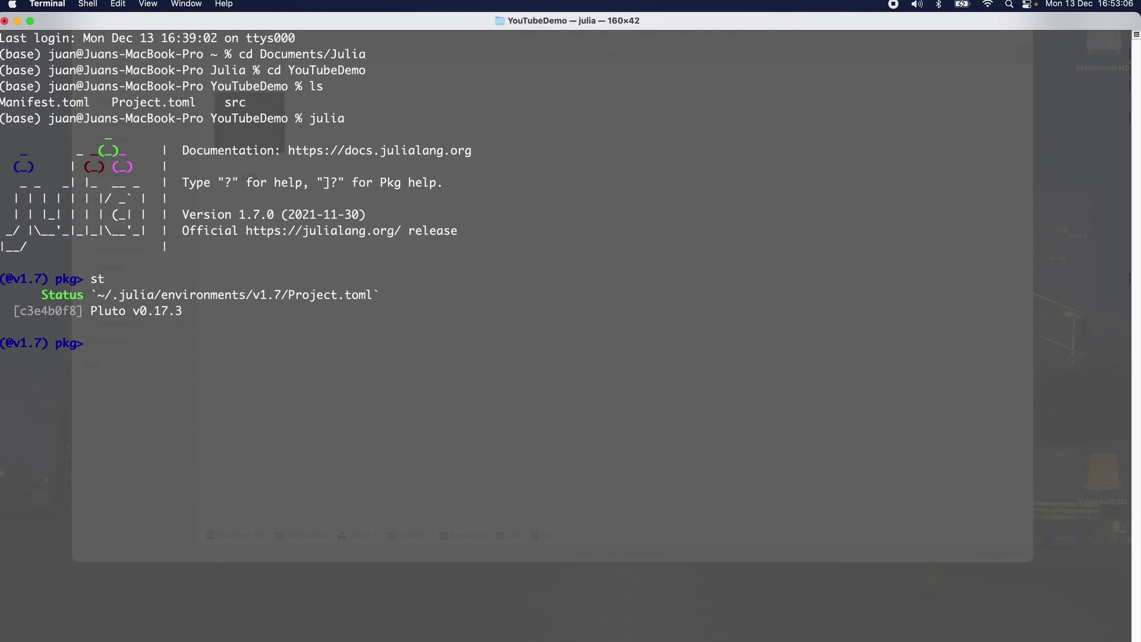
key(BackSpace)
Load the Pluto package at the Julia prompt and start its notebook server with Pluto.run().
text(using)
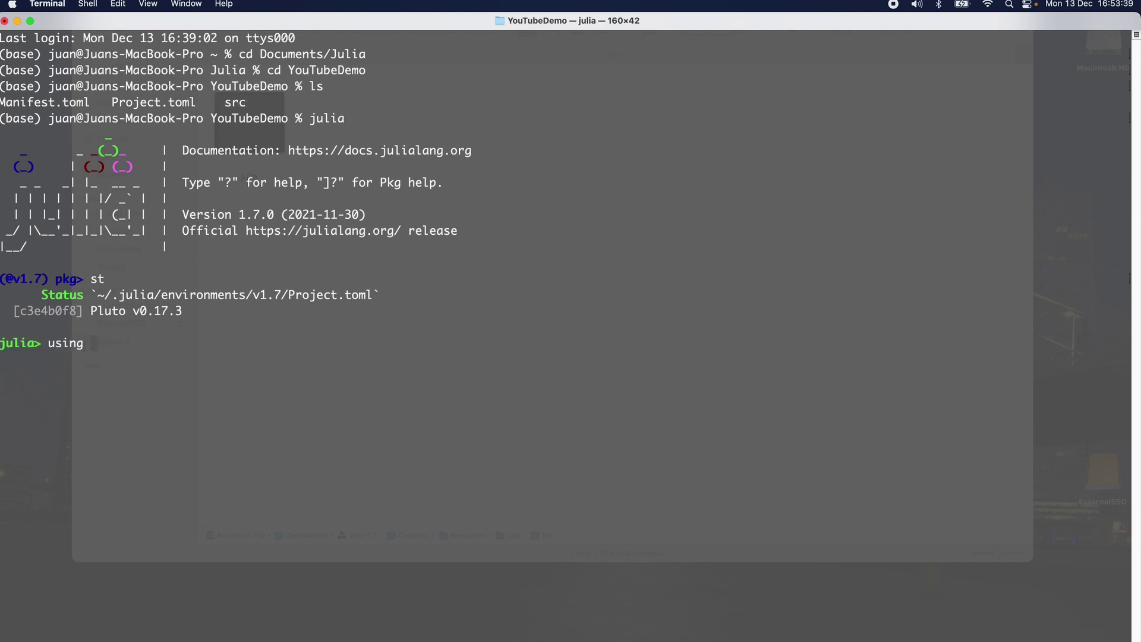
text( Pluto)
text(Plu)
text(to)
text(.run)
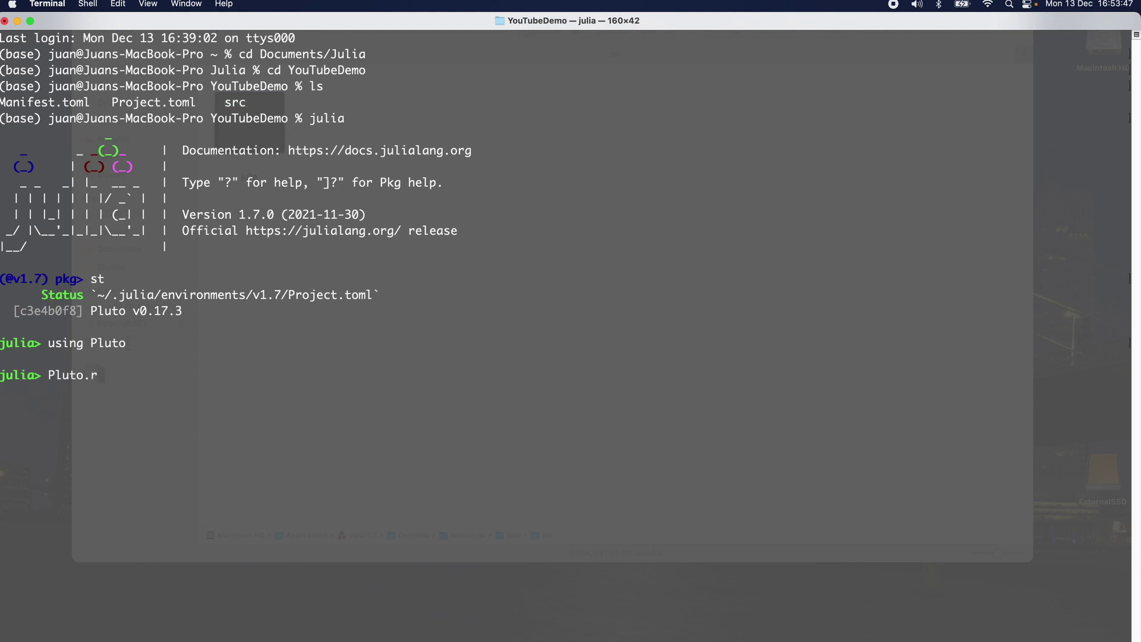
text(())
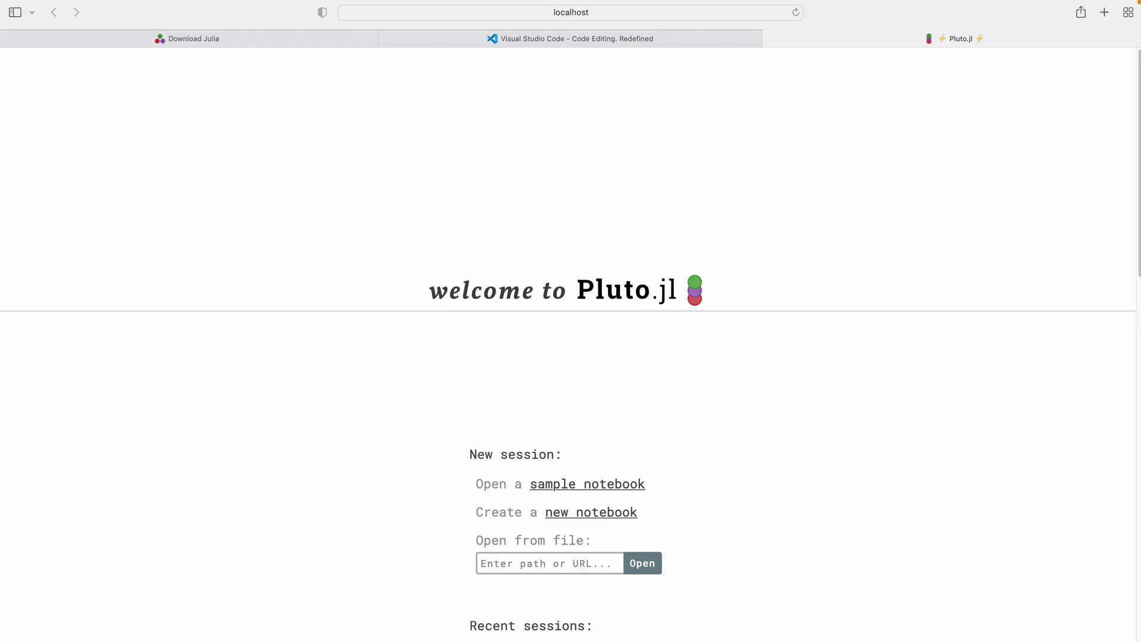
Create a new Pluto notebook in a separate browser tab and switch to it.
right_click(614, 515)
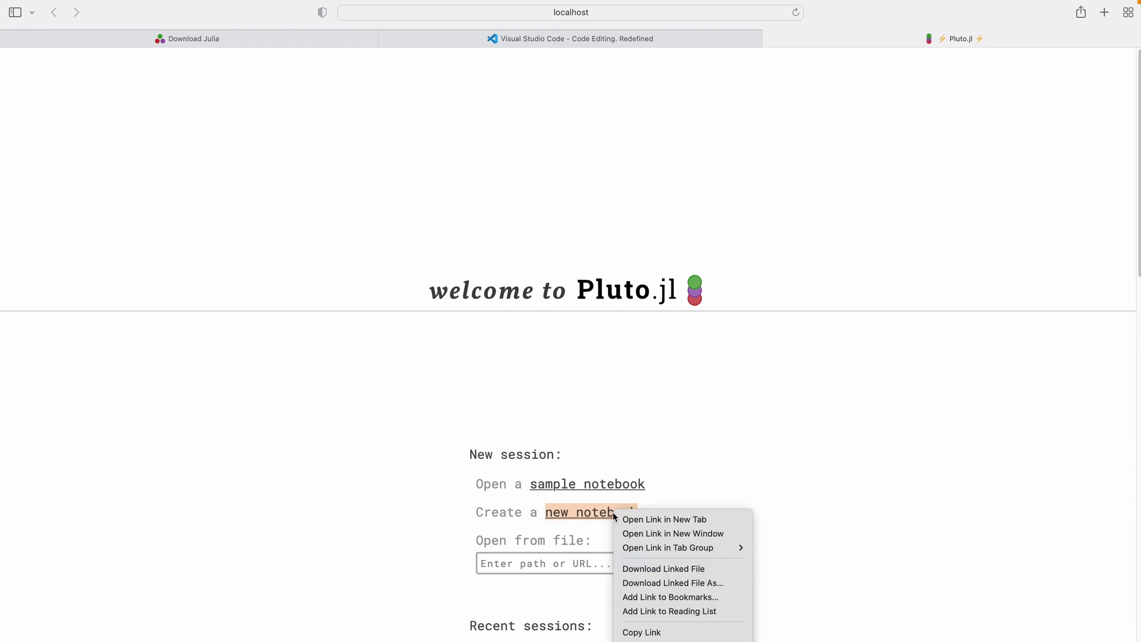
click(647, 515)
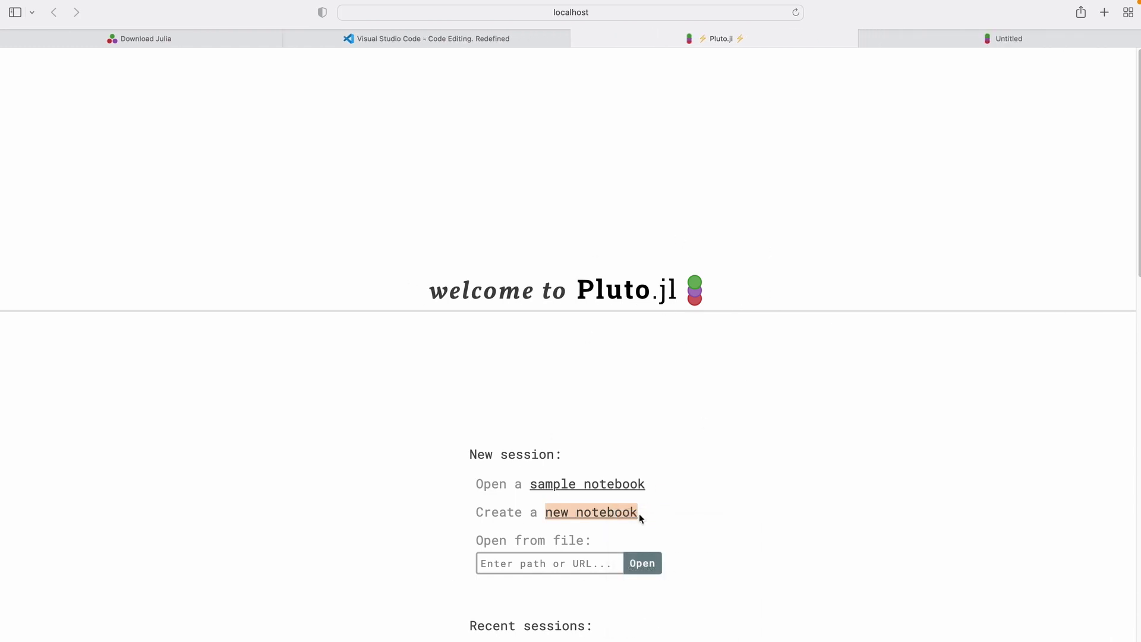
click(1024, 39)
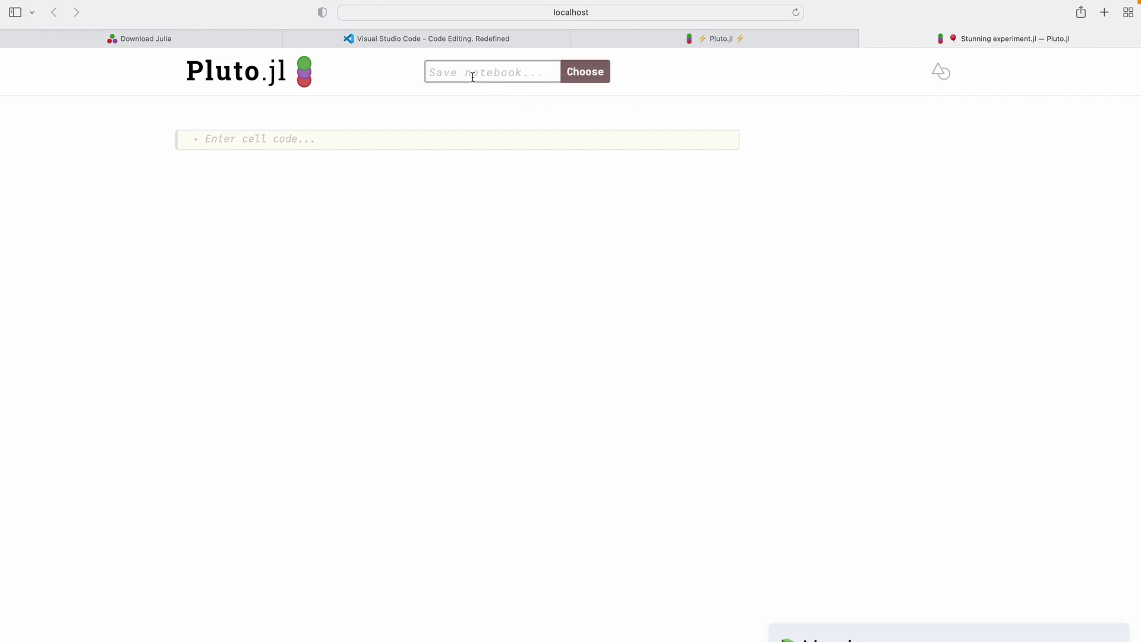
Save the new notebook as PlutoDemo.jl in the src folder of the YouTubeDemo project.
click(502, 73)
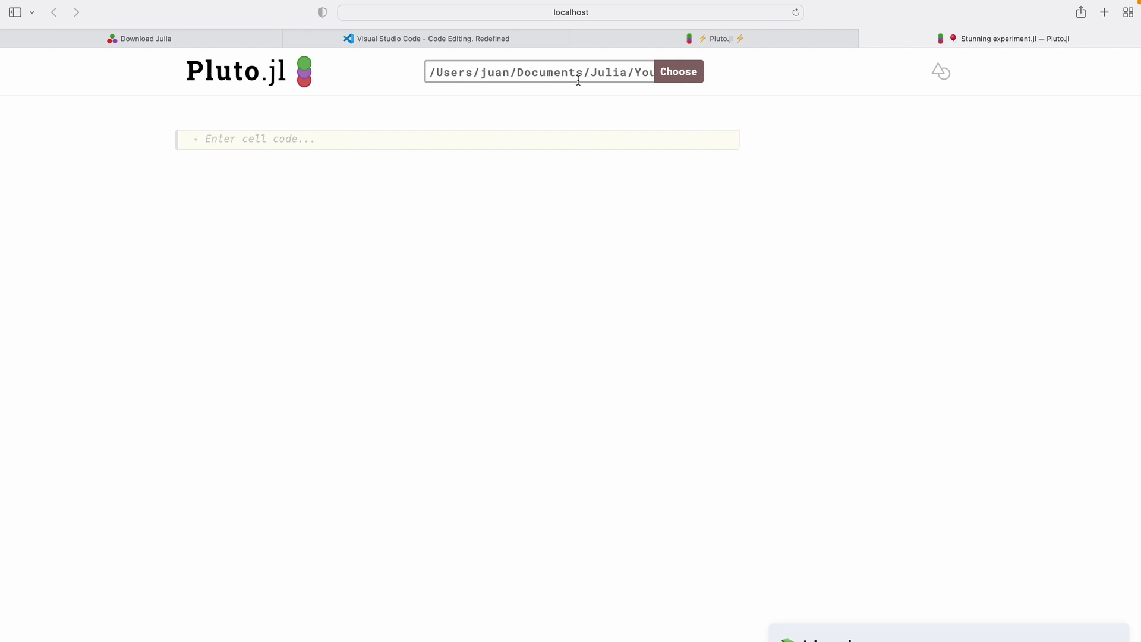
key(Right)
key(Right)
key(Right)
key(Right)
key(Right)
key(Right)
key(Right)
key(Right)
key(Right)
key(Right)
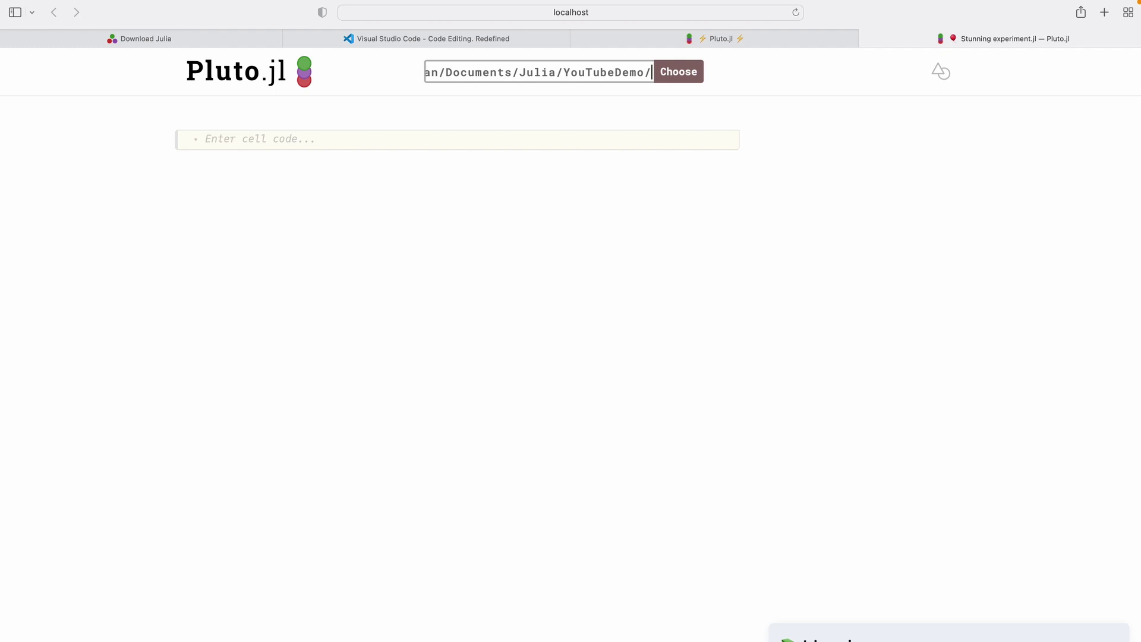
text(Pl)
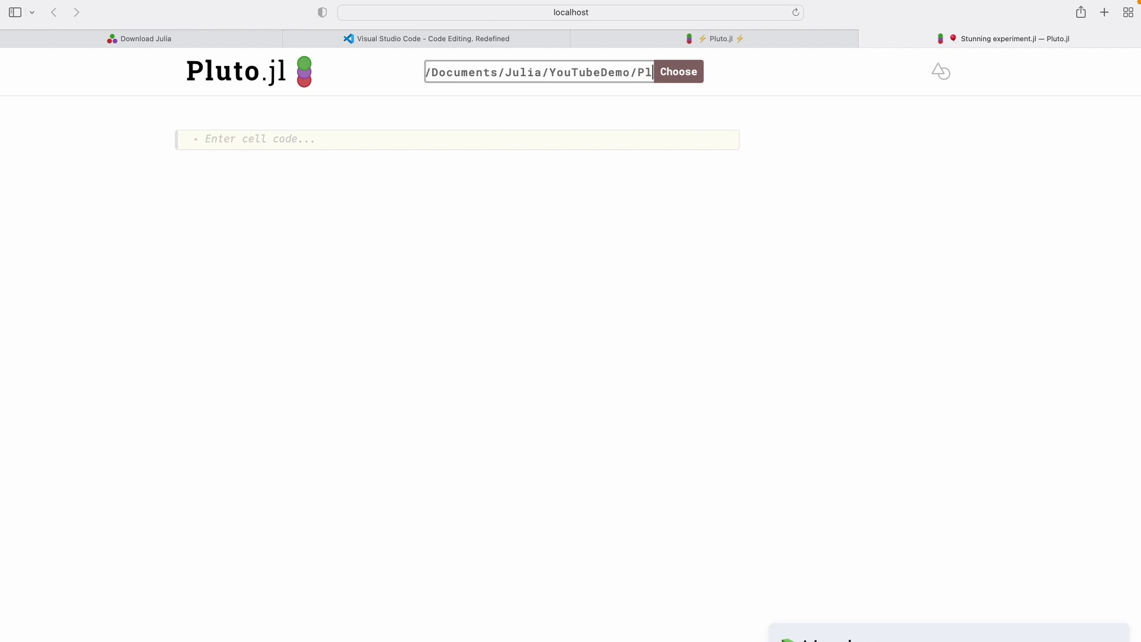
text(utoDemo.jl)
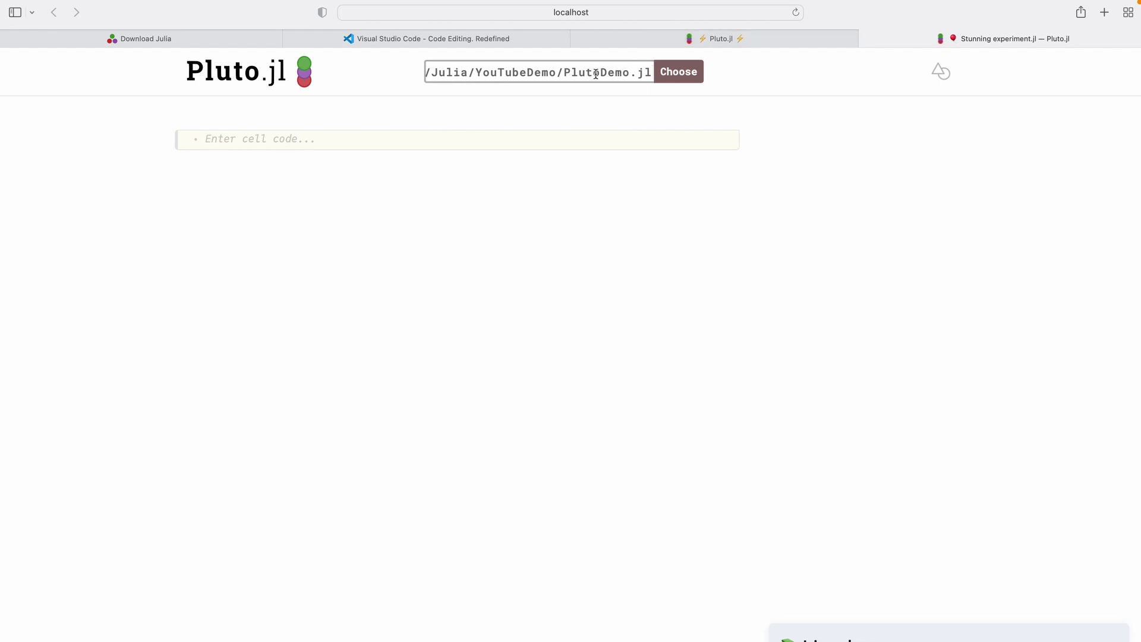
click(563, 73)
text(src/)
click(668, 76)
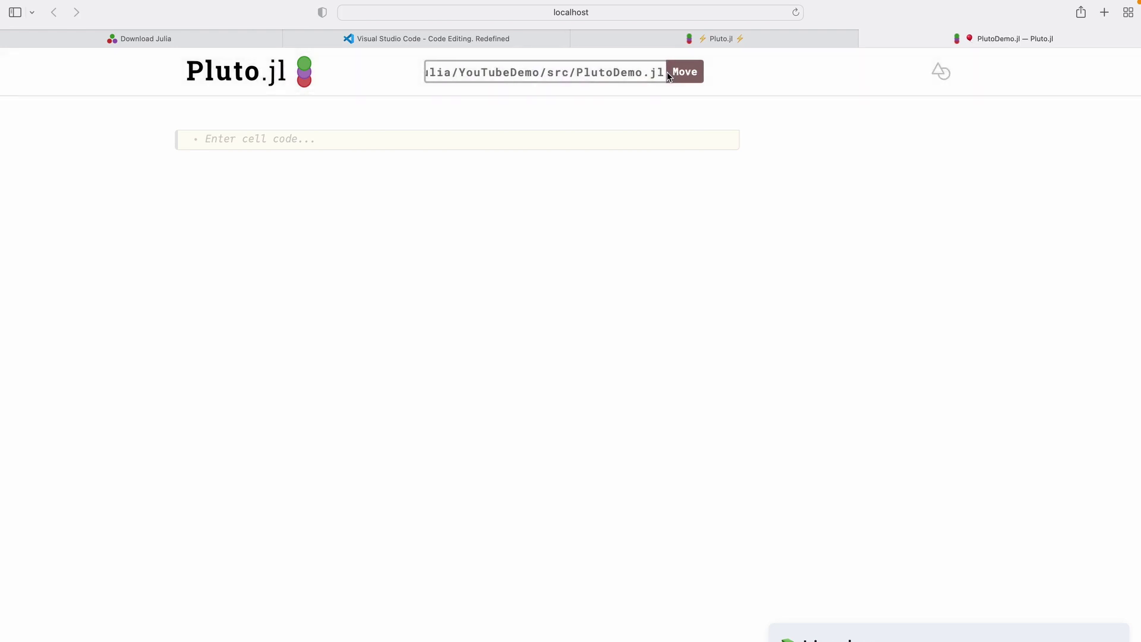
Enter using PlutoUI in the notebook's first cell and check the package's installation hint.
click(429, 142)
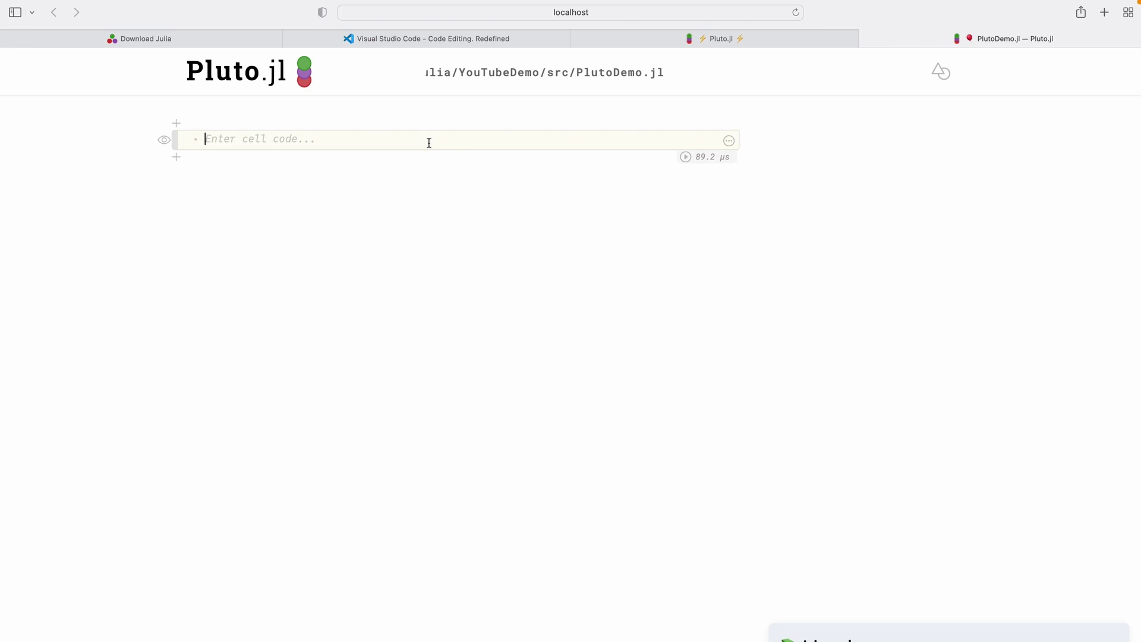
text(uisn)
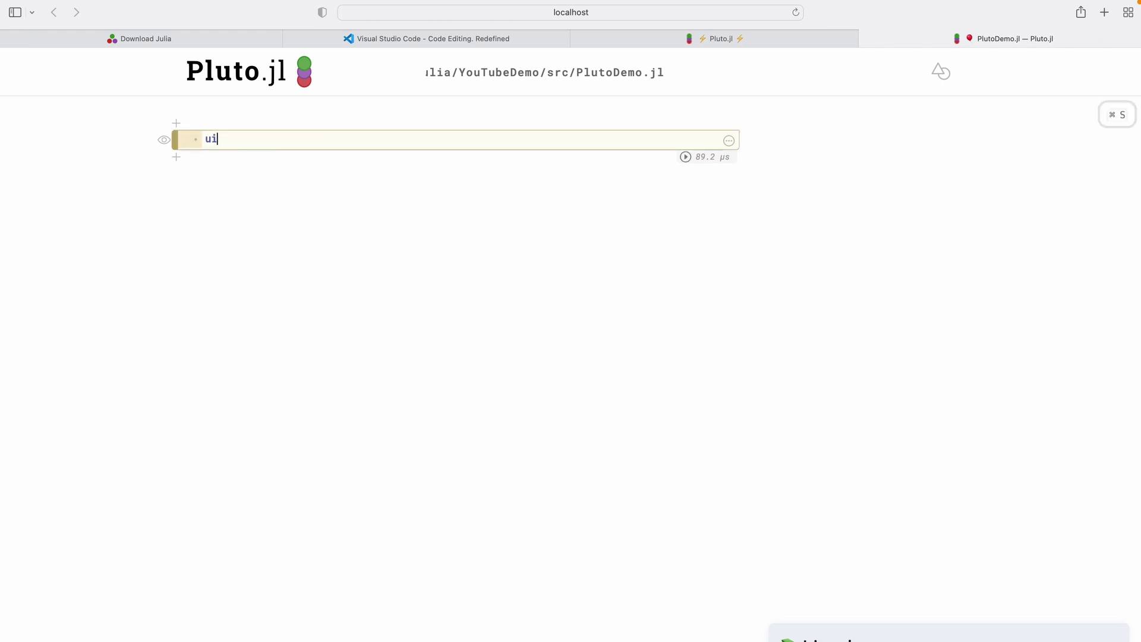
key(BackSpace)
key(BackSpace)
key(BackSpace)
text(sing PlutoUI)
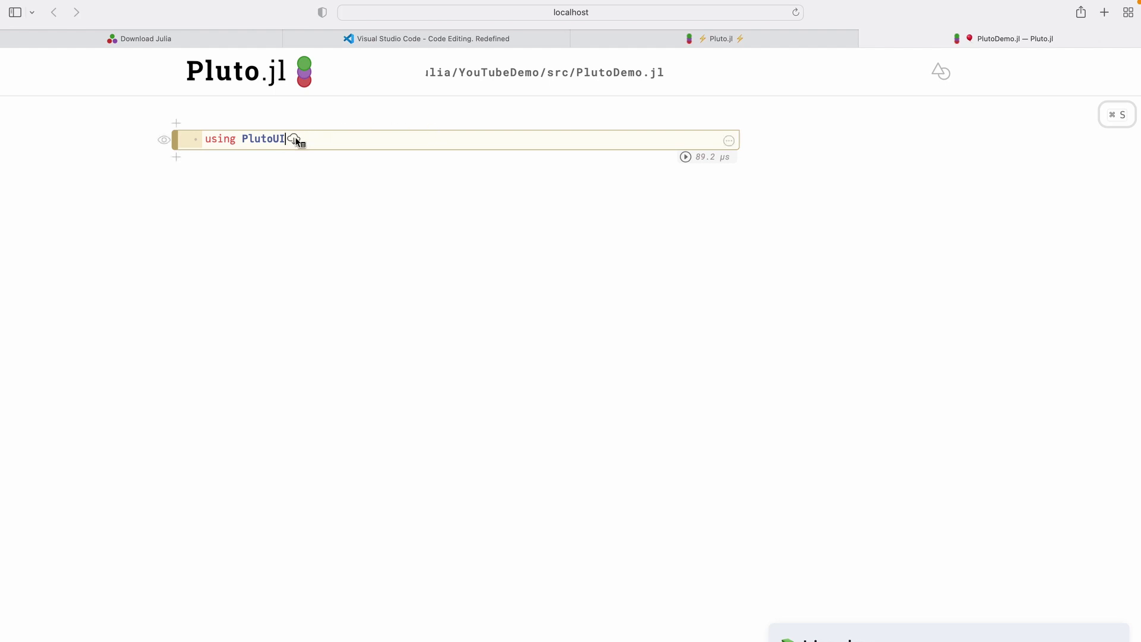
mouse_move(296, 141)
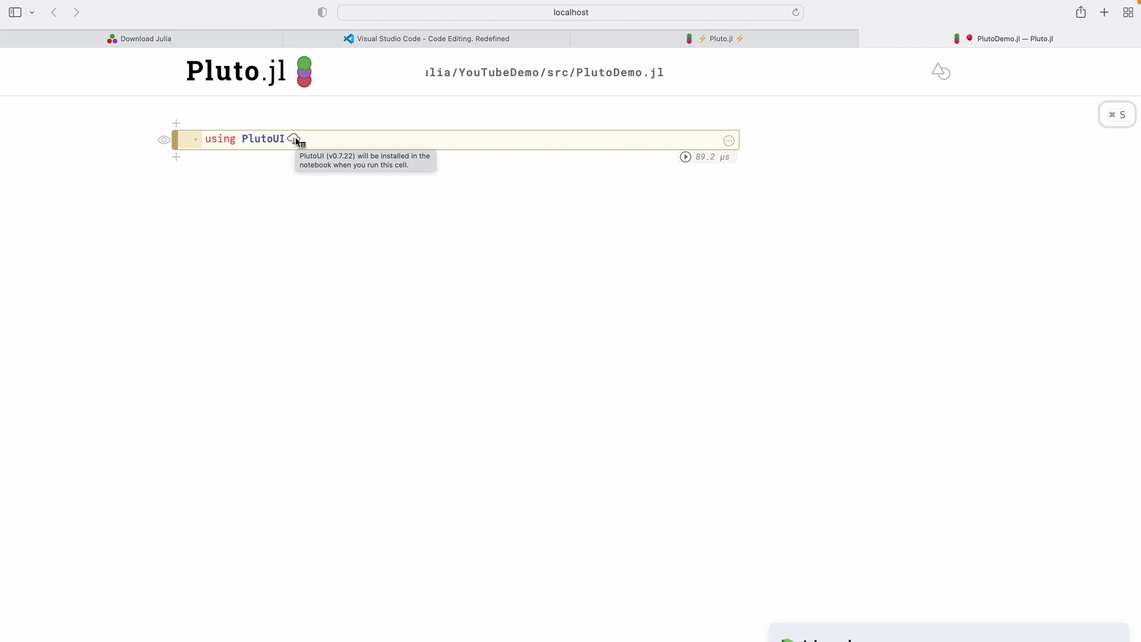
Replace PlutoUI with Pkg in the first cell and run it, with a new empty cell below.
key(Left)
key(Left)
key(Left)
key(Left)
key(Left)
key(Left)
key(Left)
key(Left)
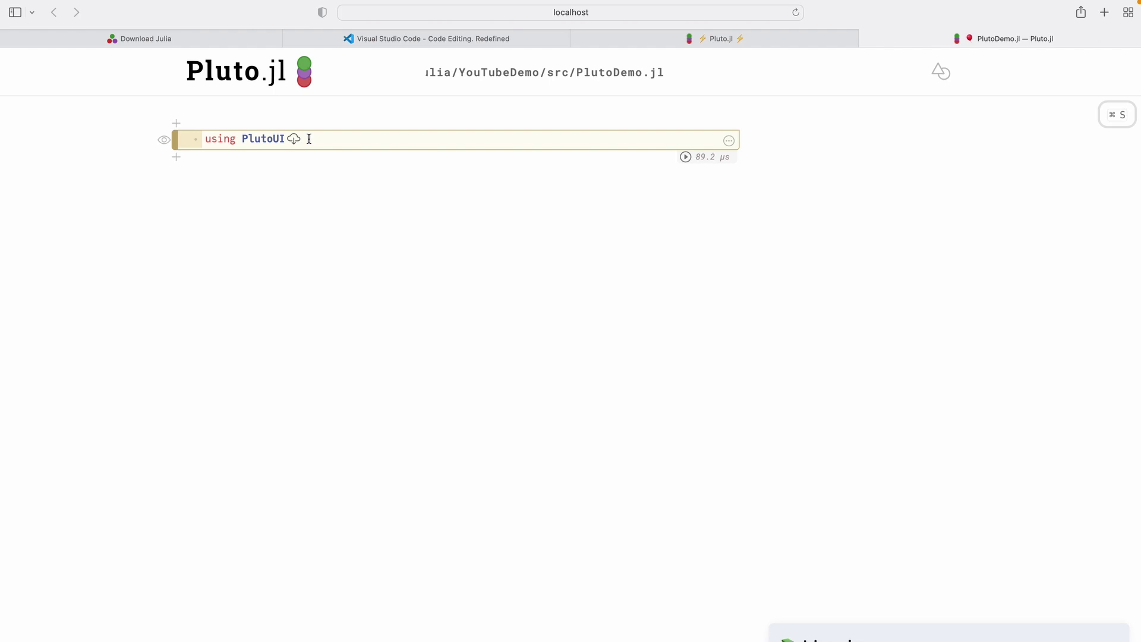
key(shift+Right)
key(shift+Right)
key(shift+Right)
key(shift+Right)
key(shift+Right)
key(shift+Right)
key(shift+Right)
text(Pkg)
key(ctrl+Return)
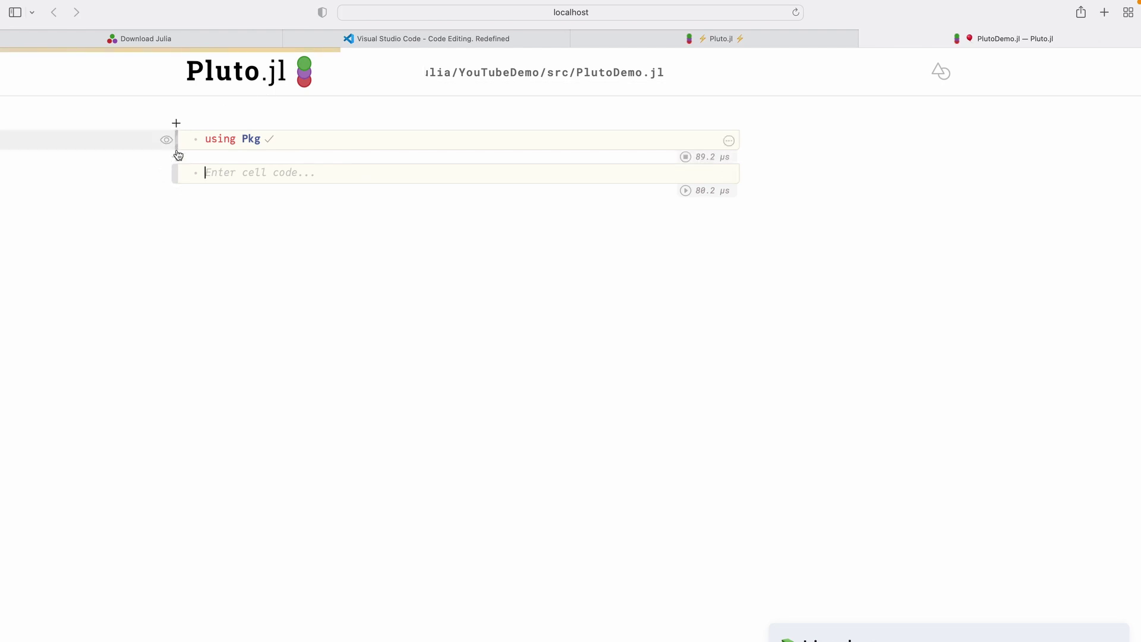
Write a Pkg.activate call in the second cell with the full path to Documents/Julia/YouTubeDemo/Project.toml in the home folder.
click(226, 174)
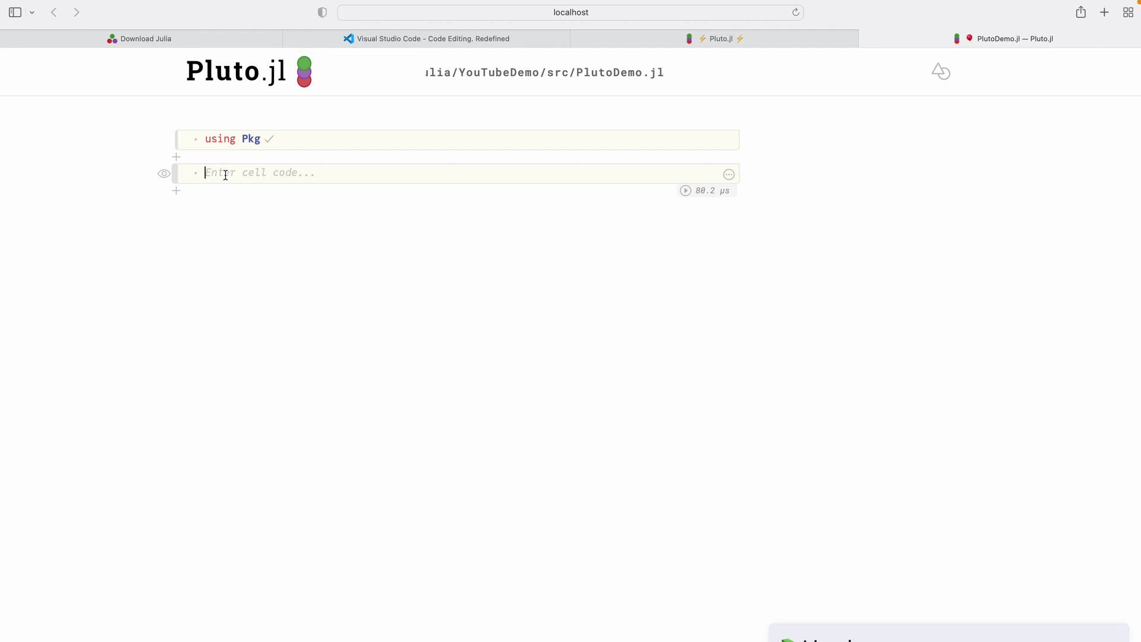
text(g)
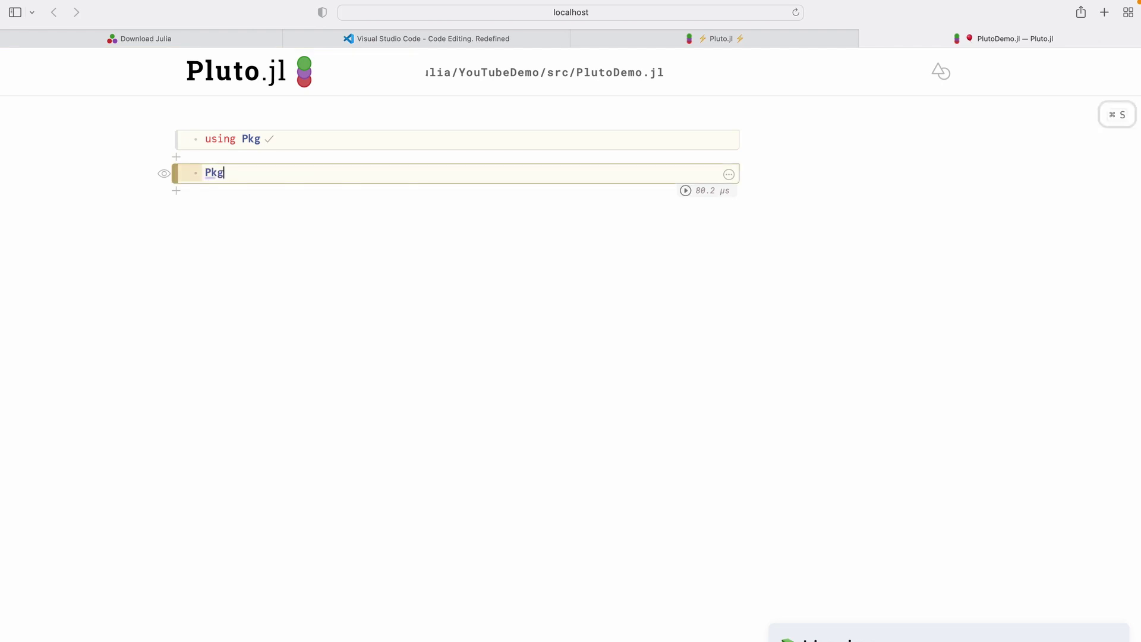
text(.activate()
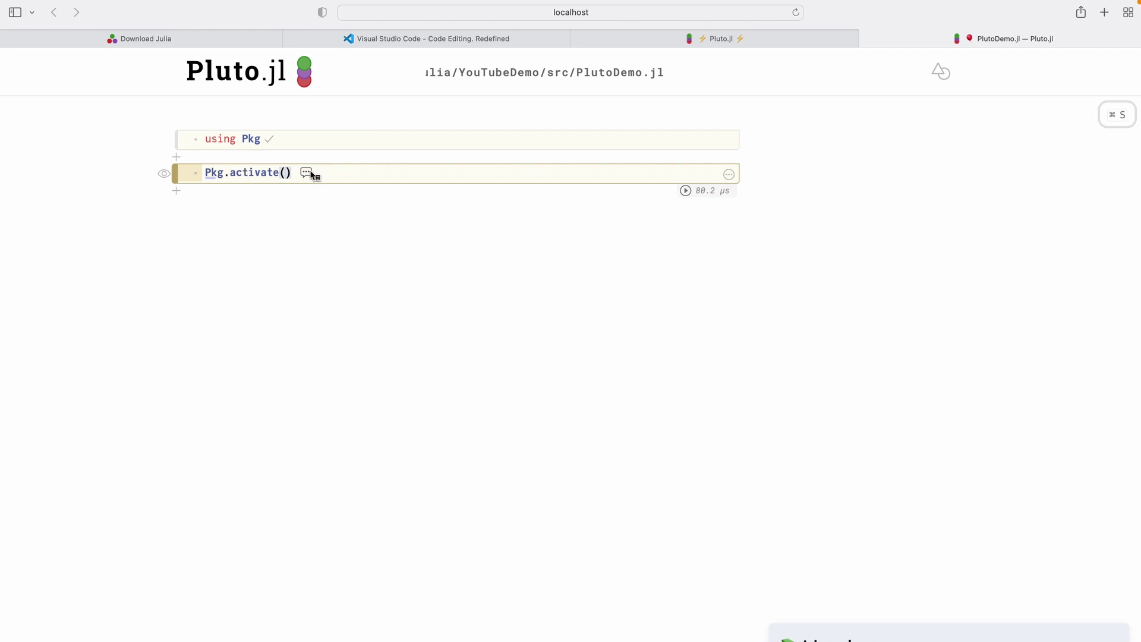
mouse_move(310, 173)
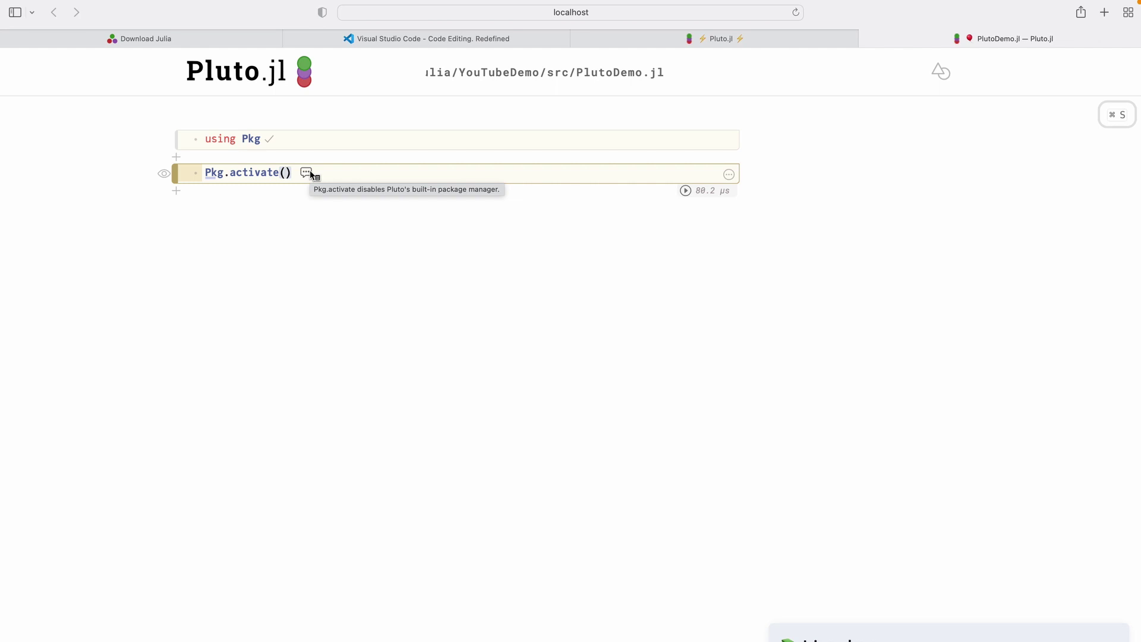
text(")
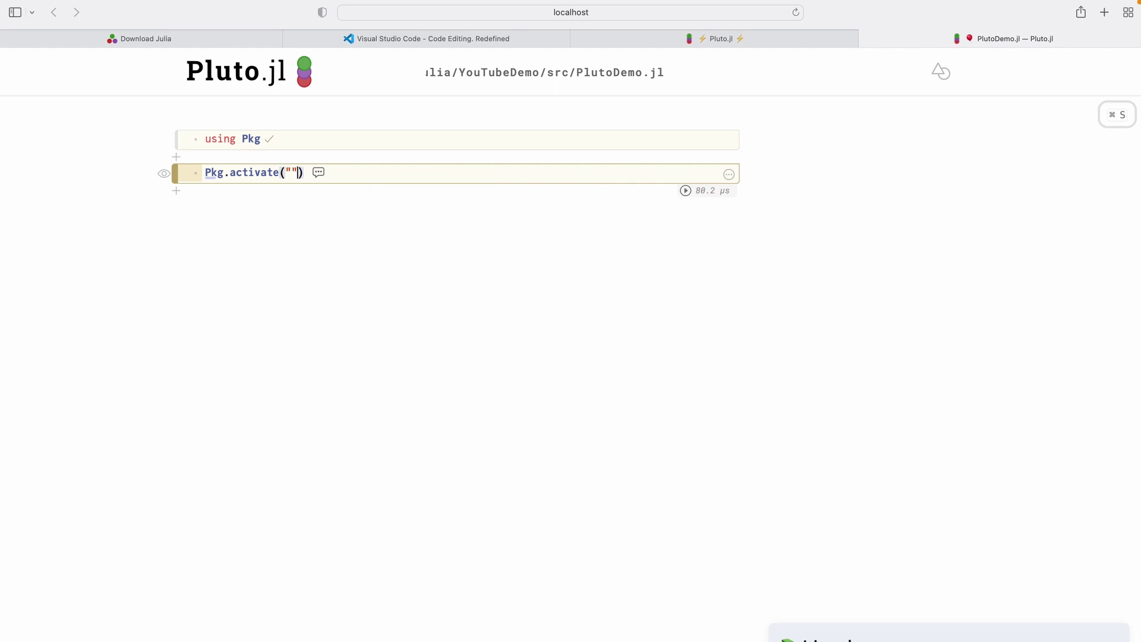
text(/)
text(Users/j)
text(uan/)
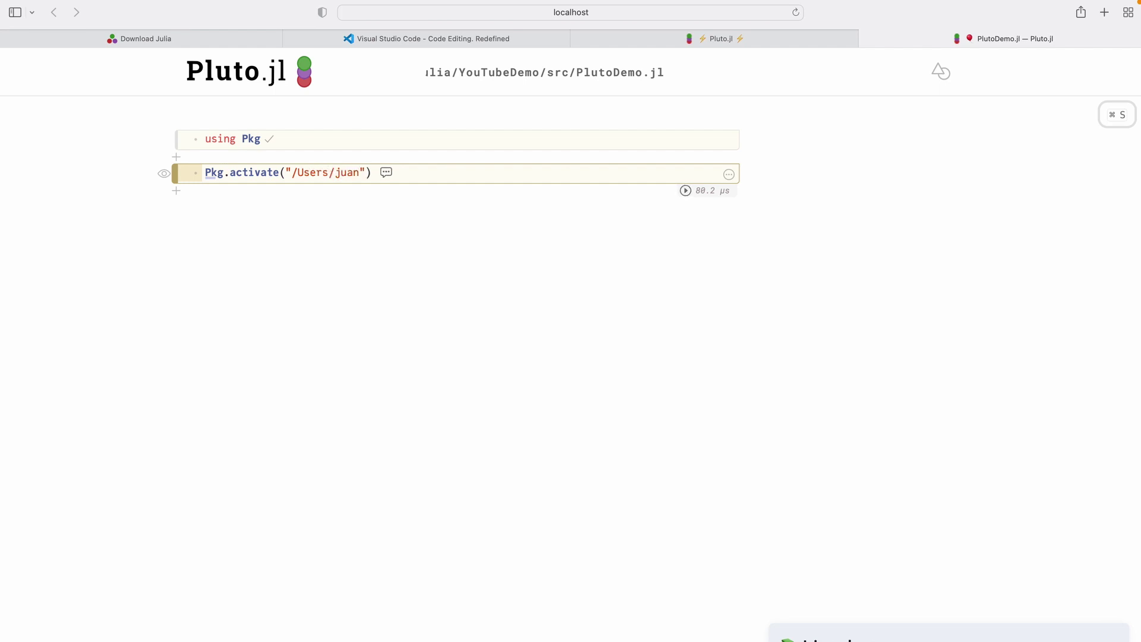
text(Document)
text(s/Julia)
text(/Yo)
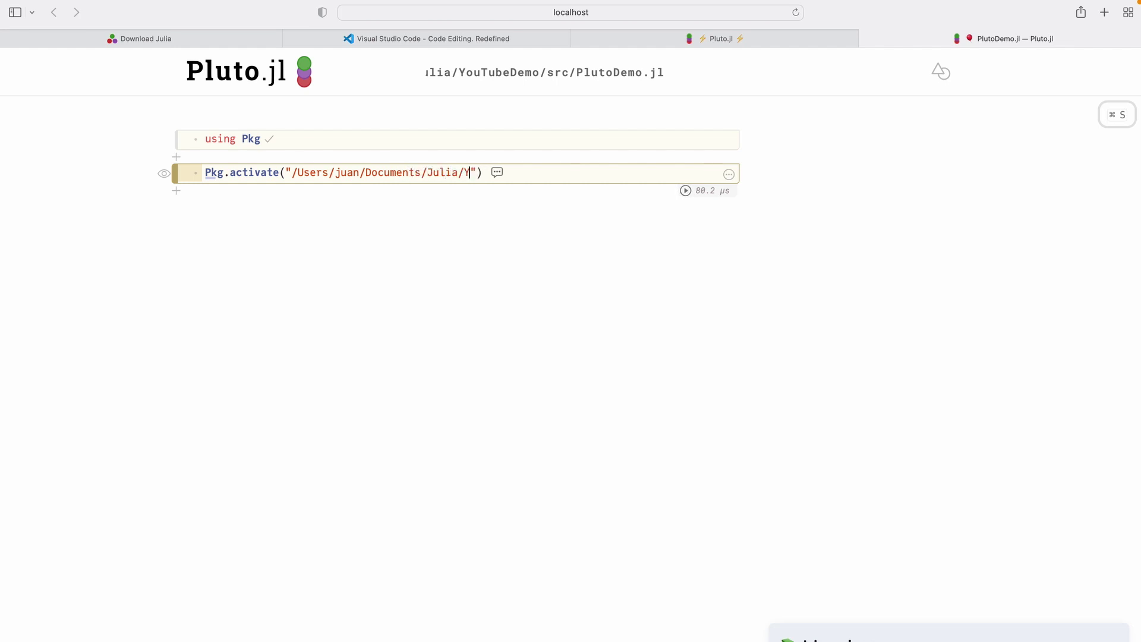
text(uTubeDemo/Project.)
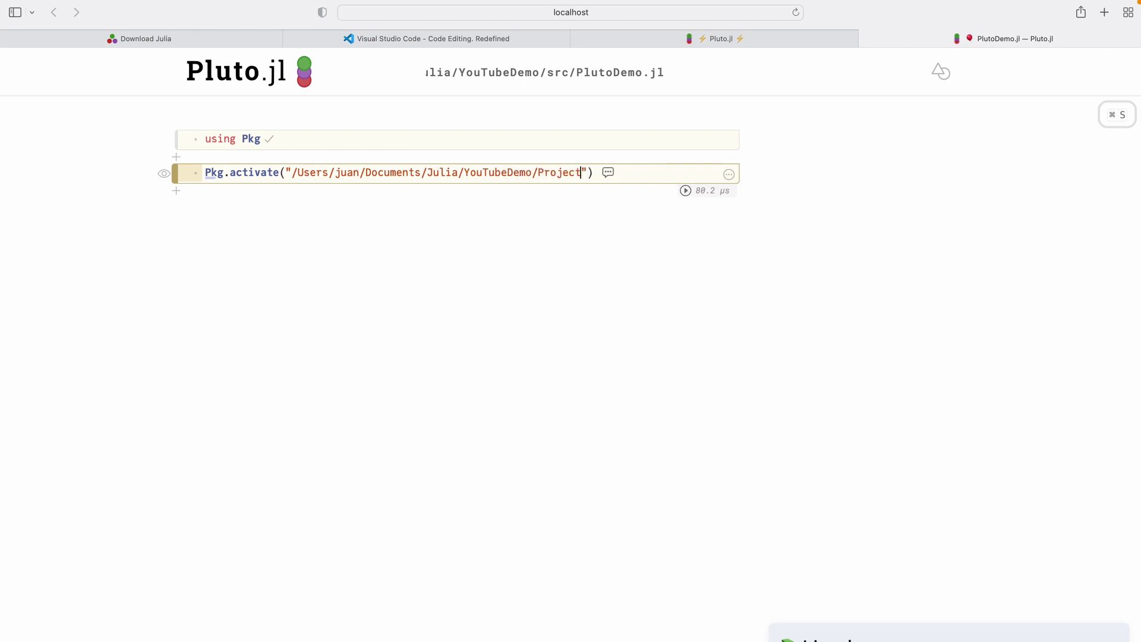
text(toml)
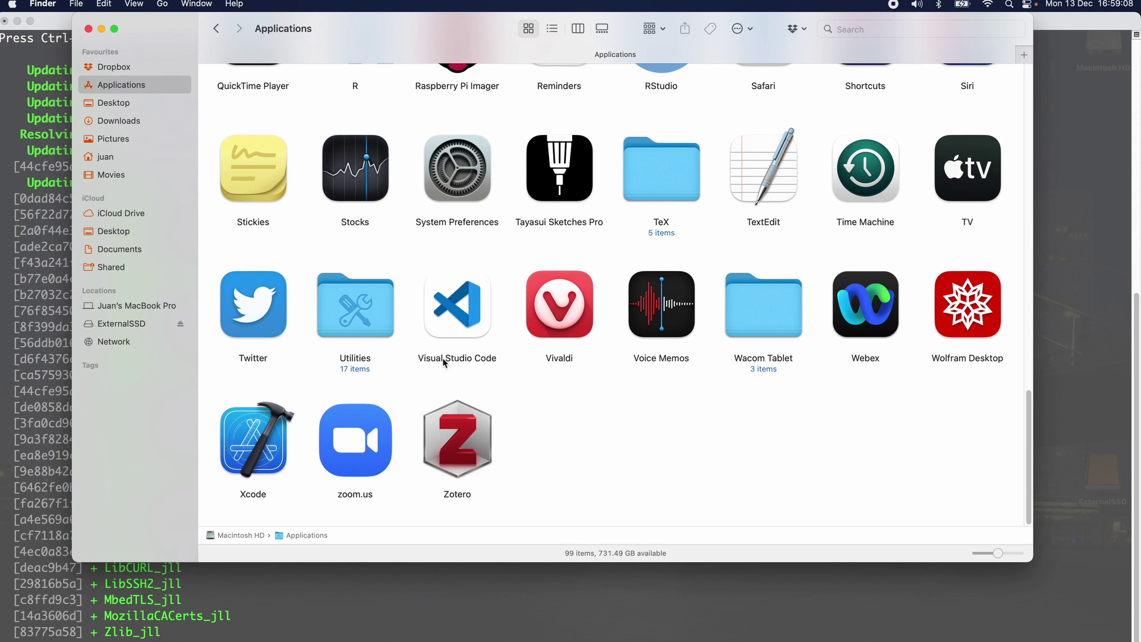
Launch Visual Studio Code from the Applications folder and search its extension marketplace for Julia.
double_click(450, 311)
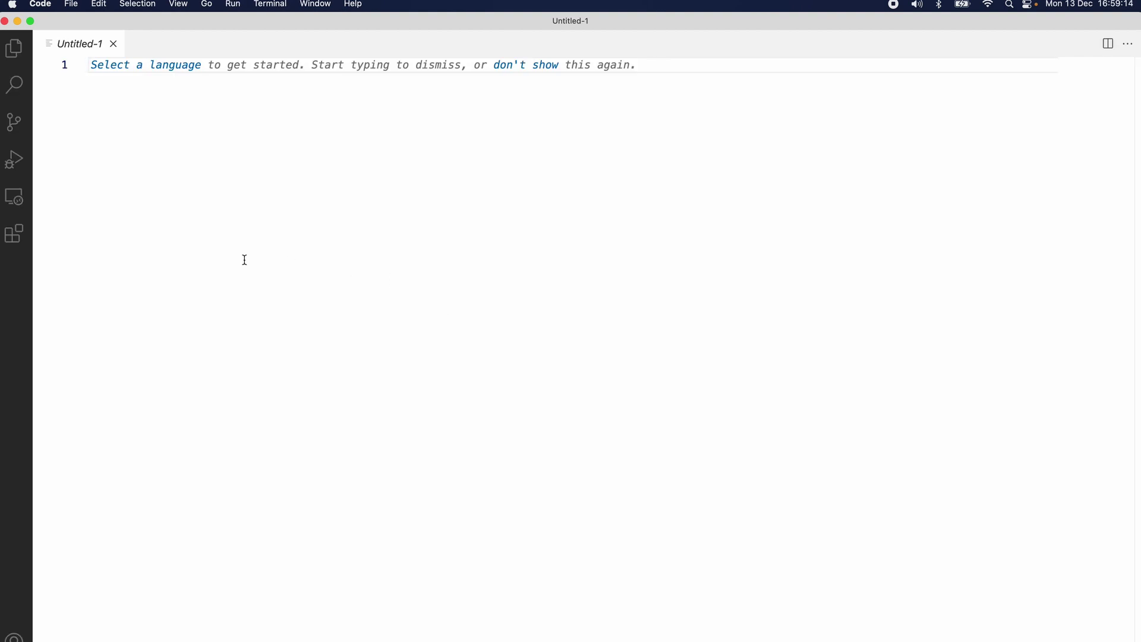
click(10, 237)
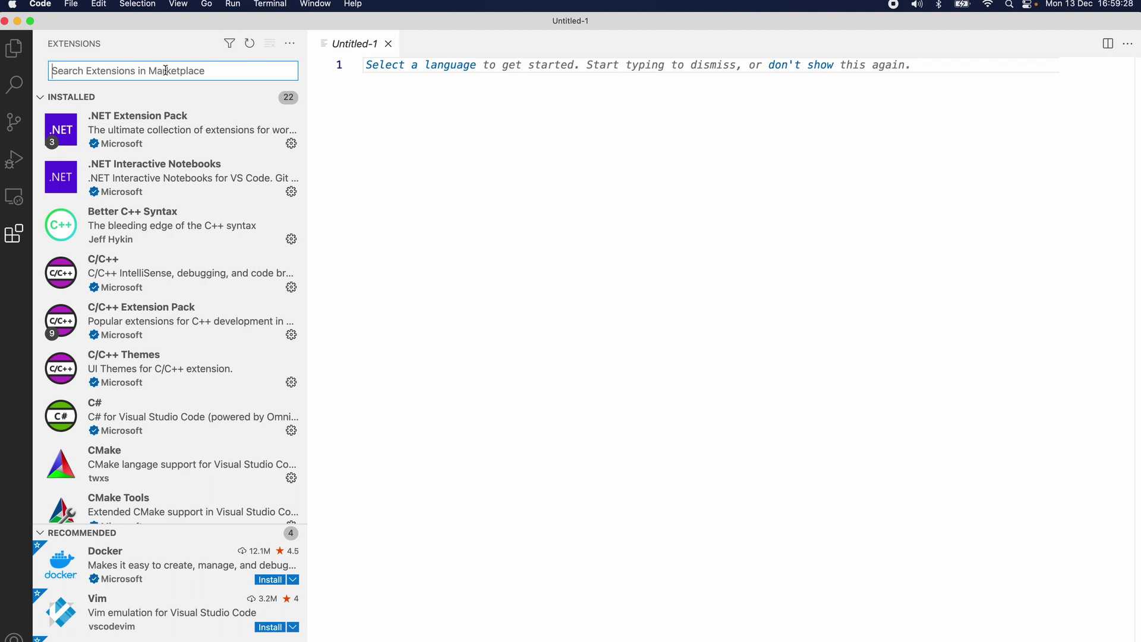
text(Julia)
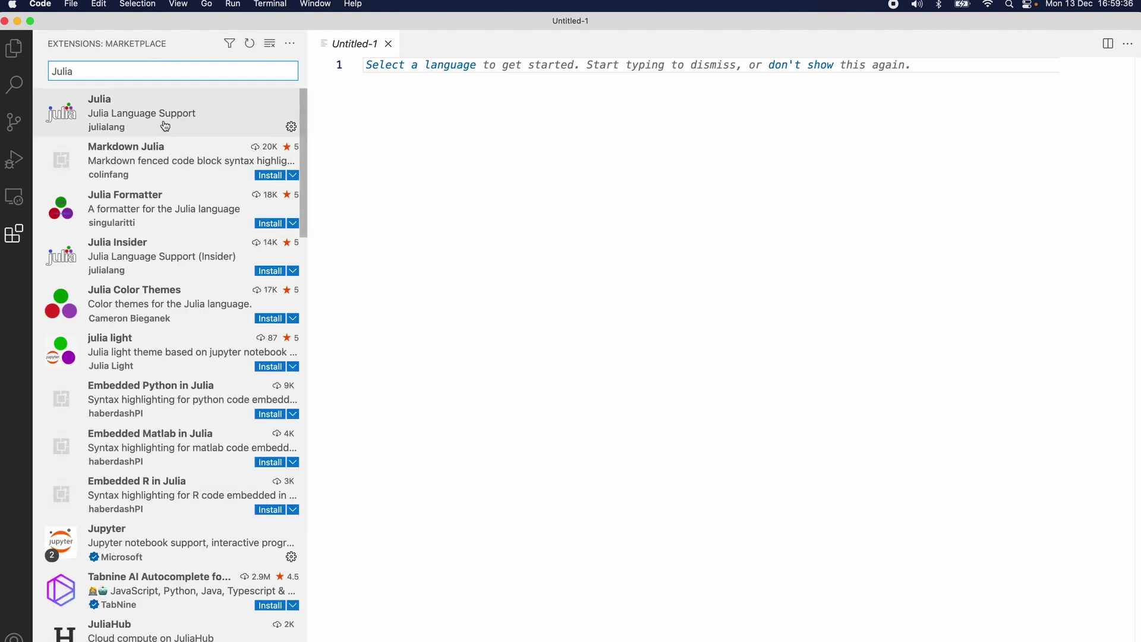
mouse_move(165, 126)
Clear the extension search and open the Julia language support extension from the installed ones.
key(BackSpace)
key(BackSpace)
key(BackSpace)
key(BackSpace)
key(BackSpace)
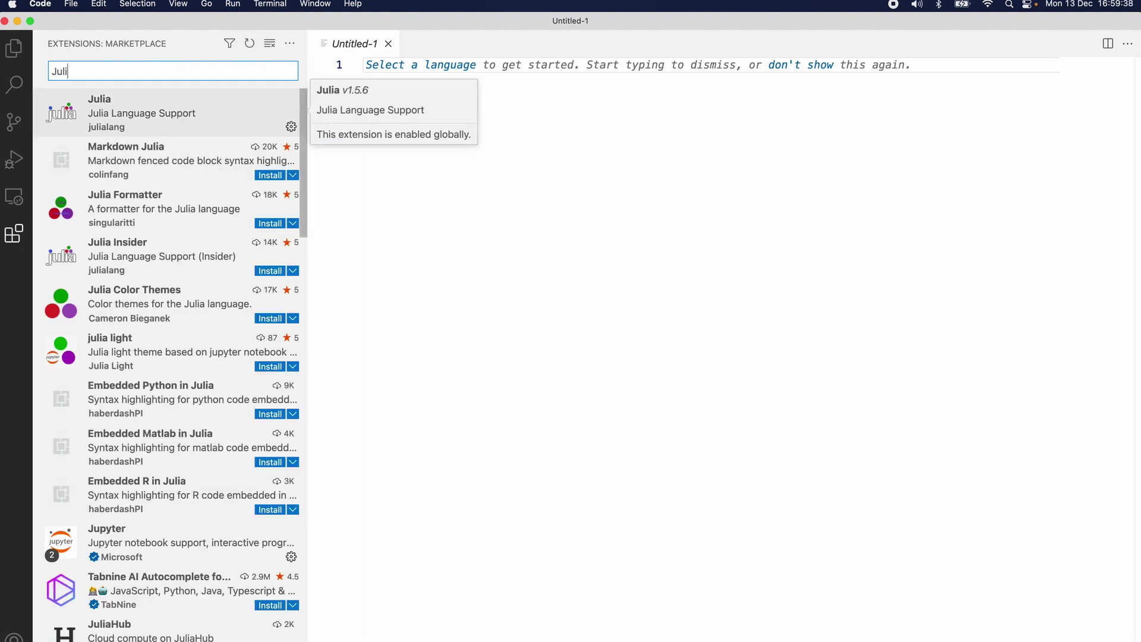
scroll(174, 189, down, 10)
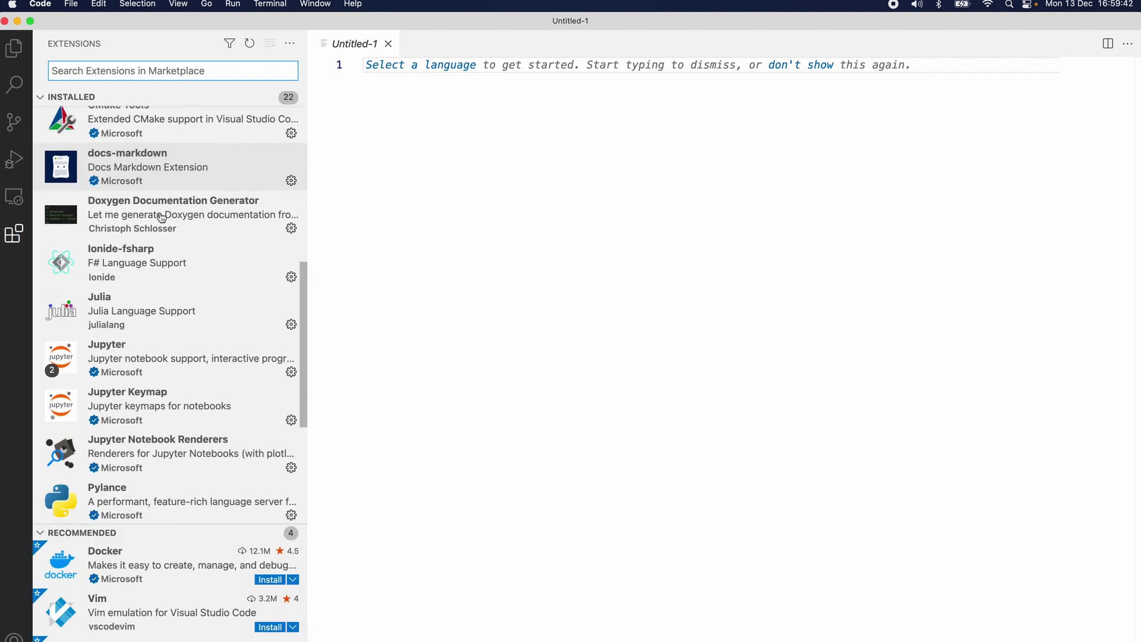
click(139, 315)
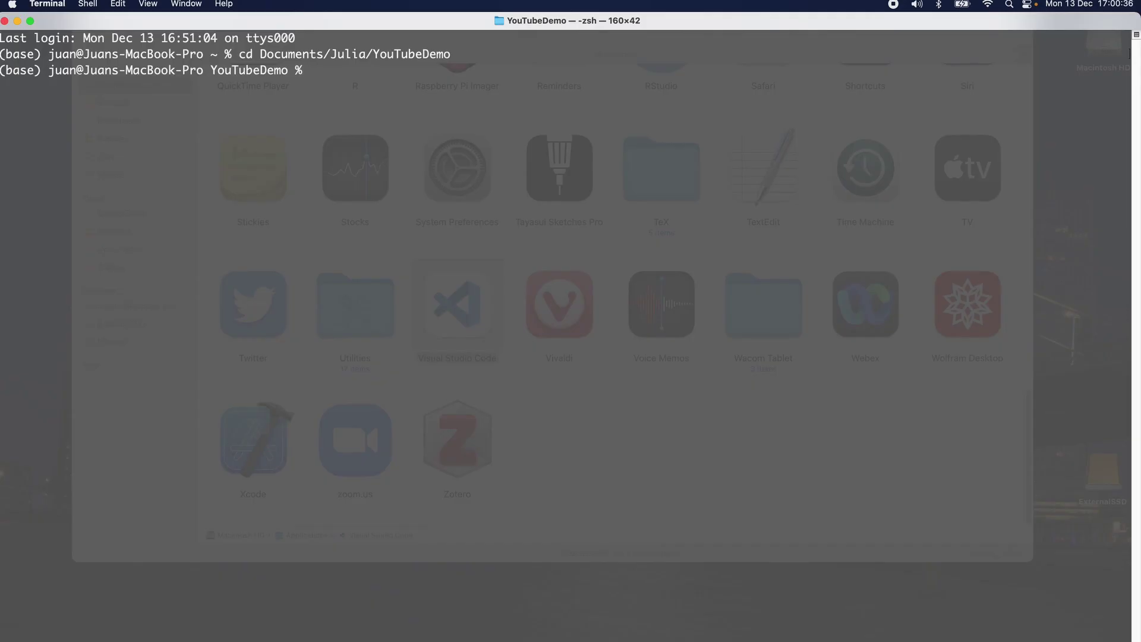
List the YouTubeDemo folder's contents in Terminal and open the folder in Visual Studio Code with code.
text(ls)
key(Return)
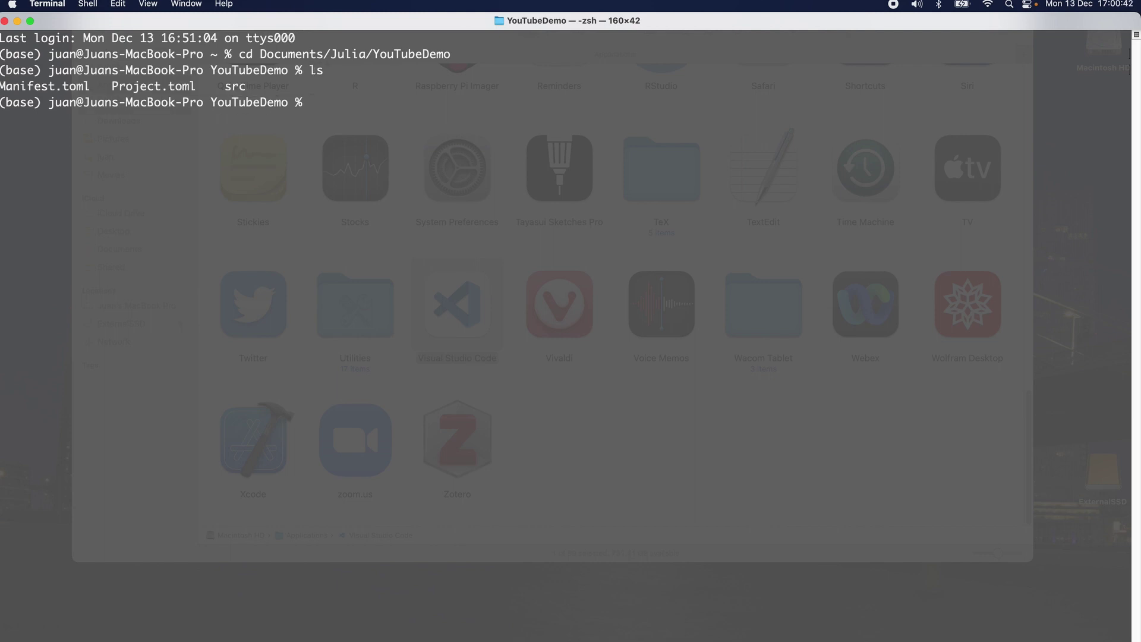
text(code .)
key(Return)
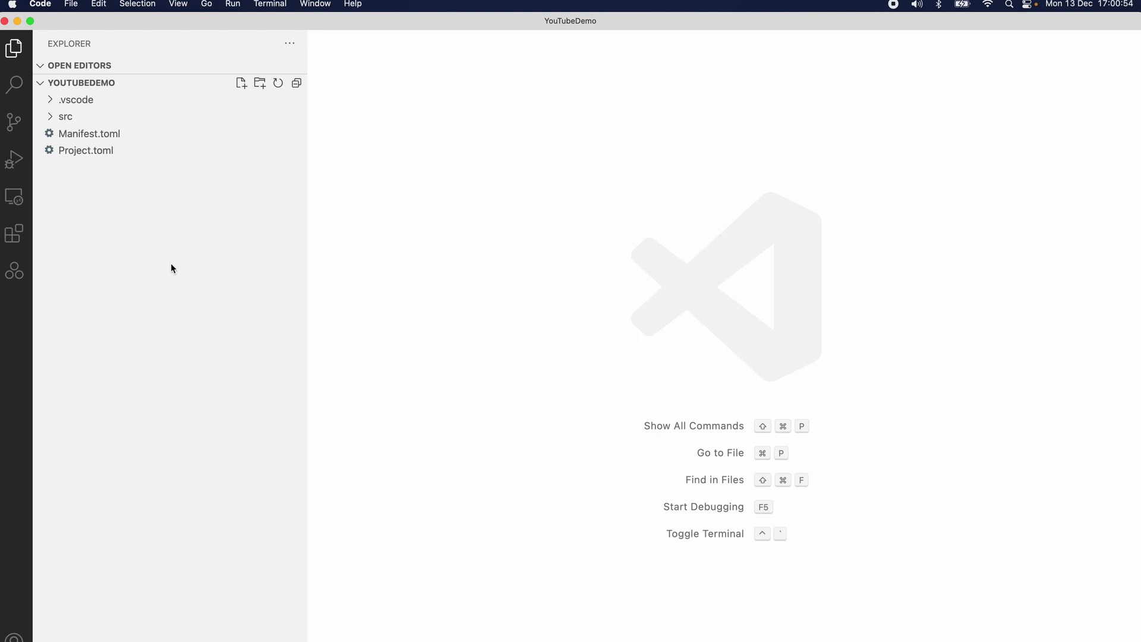
Open the extension settings of the installed Julia language support extension.
click(24, 240)
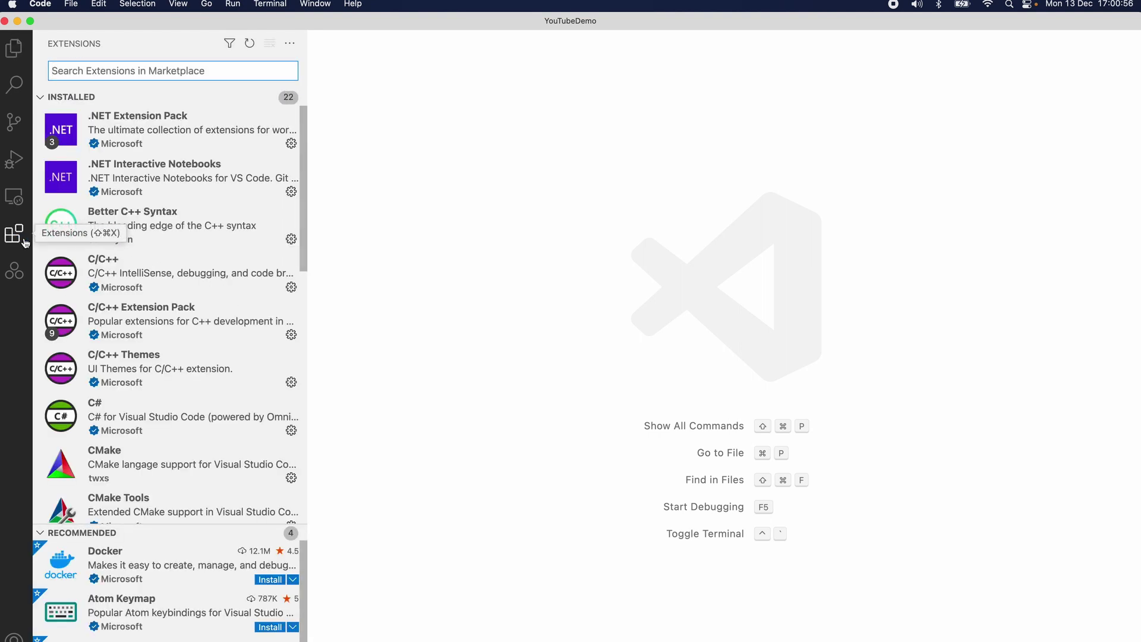
scroll(138, 380, down, 10)
click(138, 381)
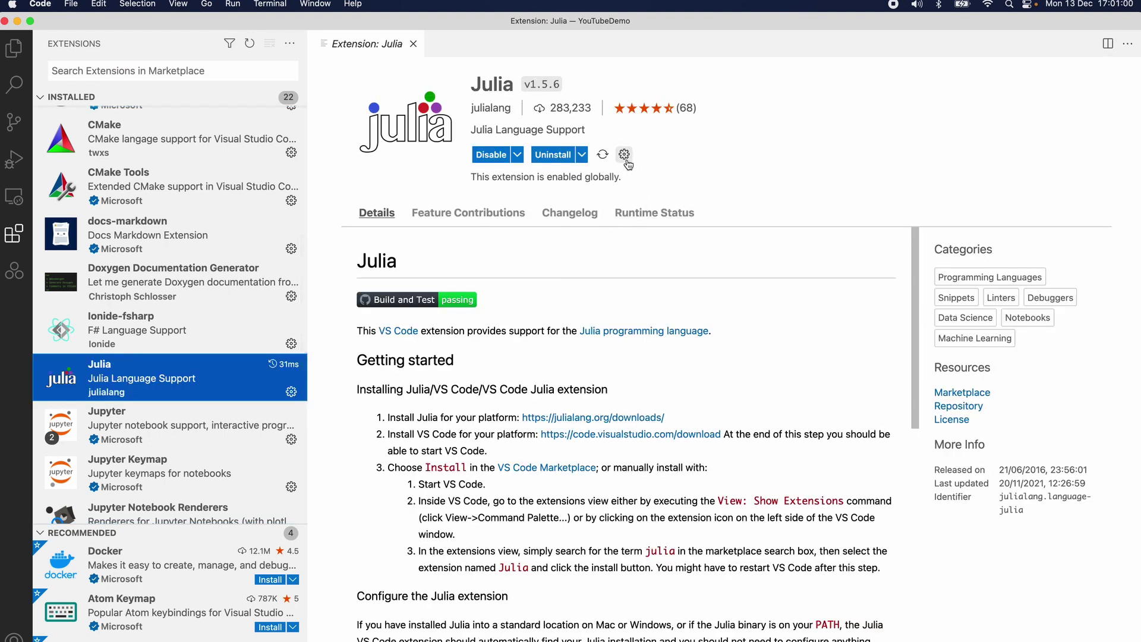
click(624, 156)
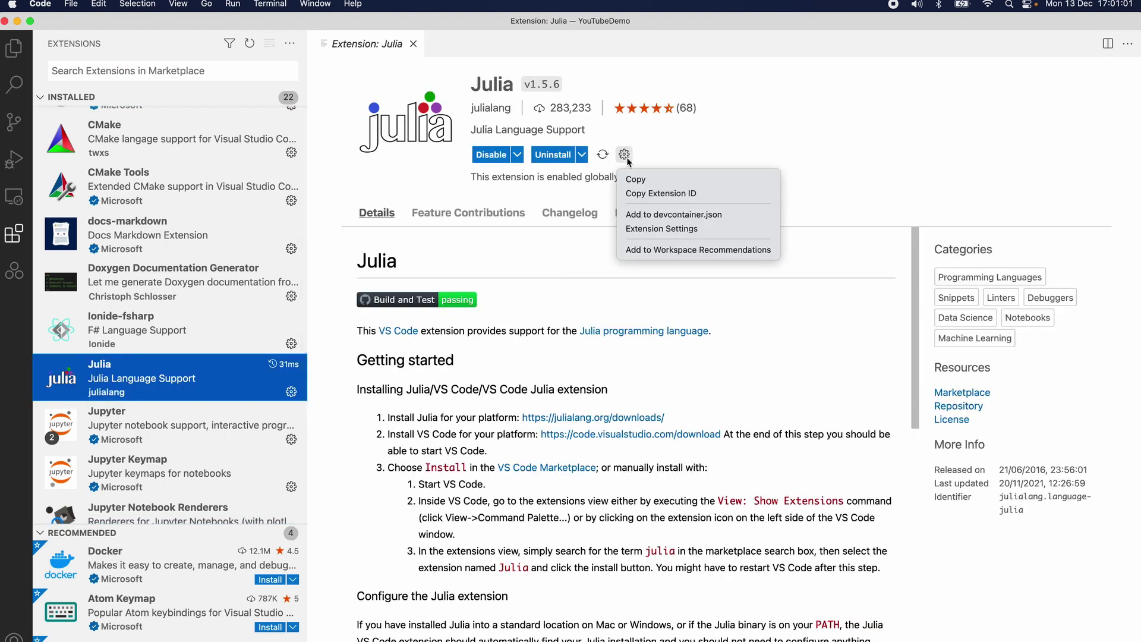
click(654, 230)
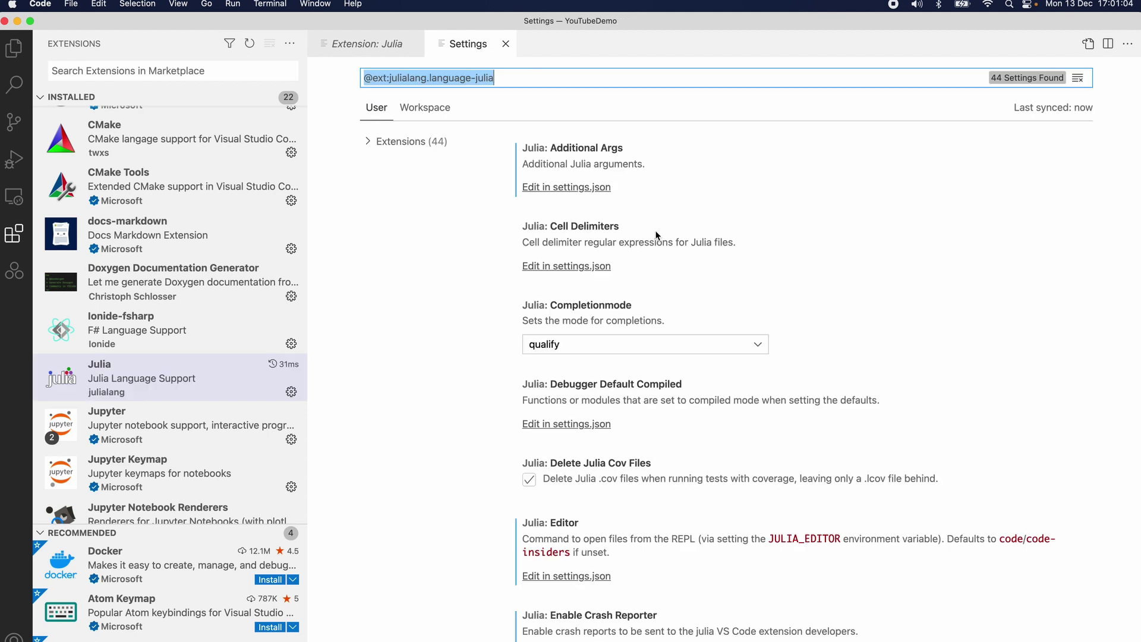
Examine the Executable Path in the Julia extension's user settings, and show the Julia view with its workspace, documentation and plot navigator.
scroll(655, 230, down, 10)
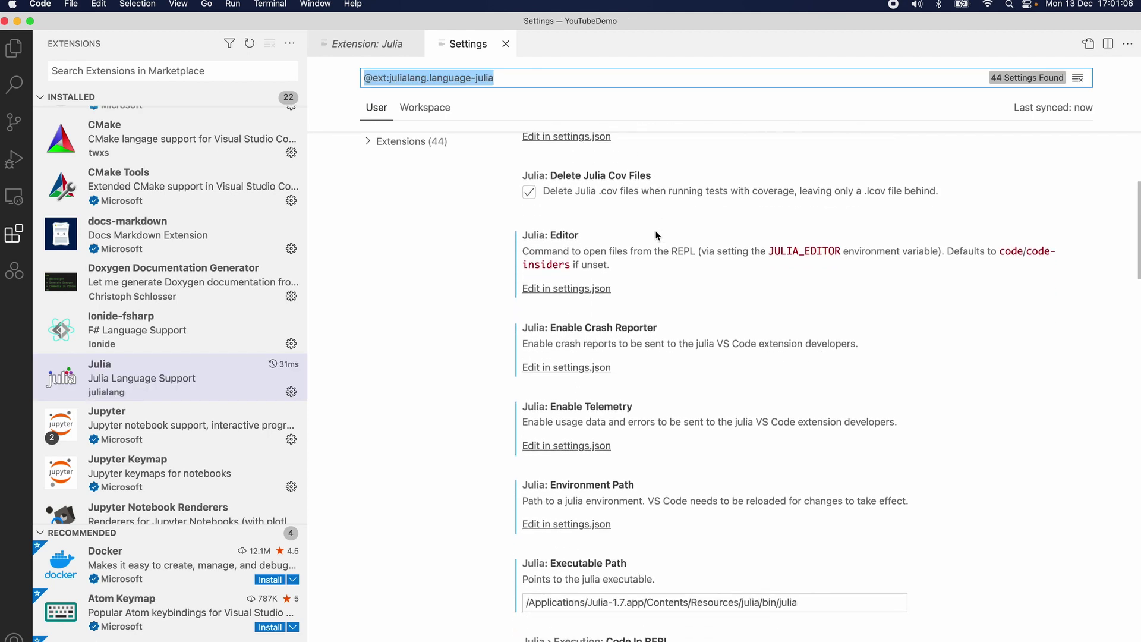
scroll(655, 232, down, 1)
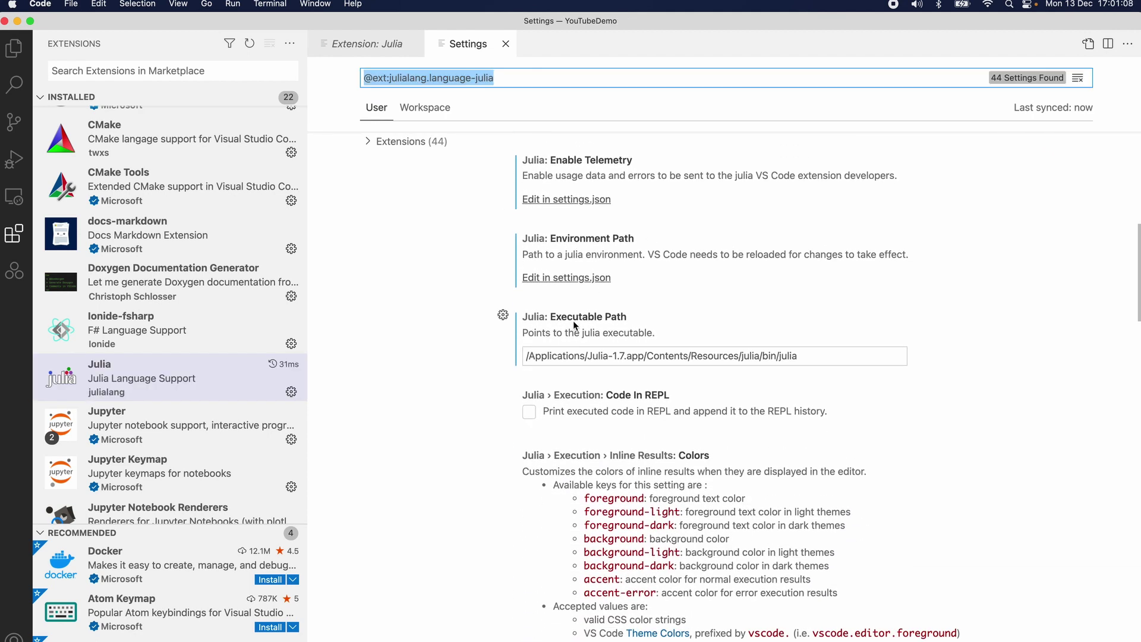
click(553, 355)
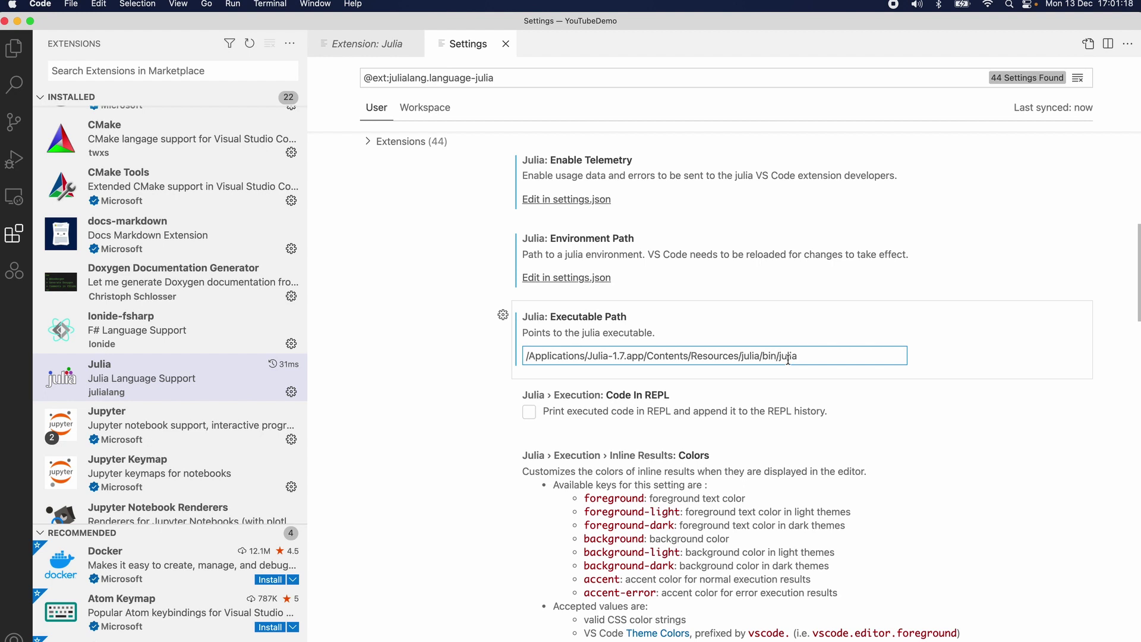
drag(797, 356, 778, 356)
click(819, 356)
click(15, 274)
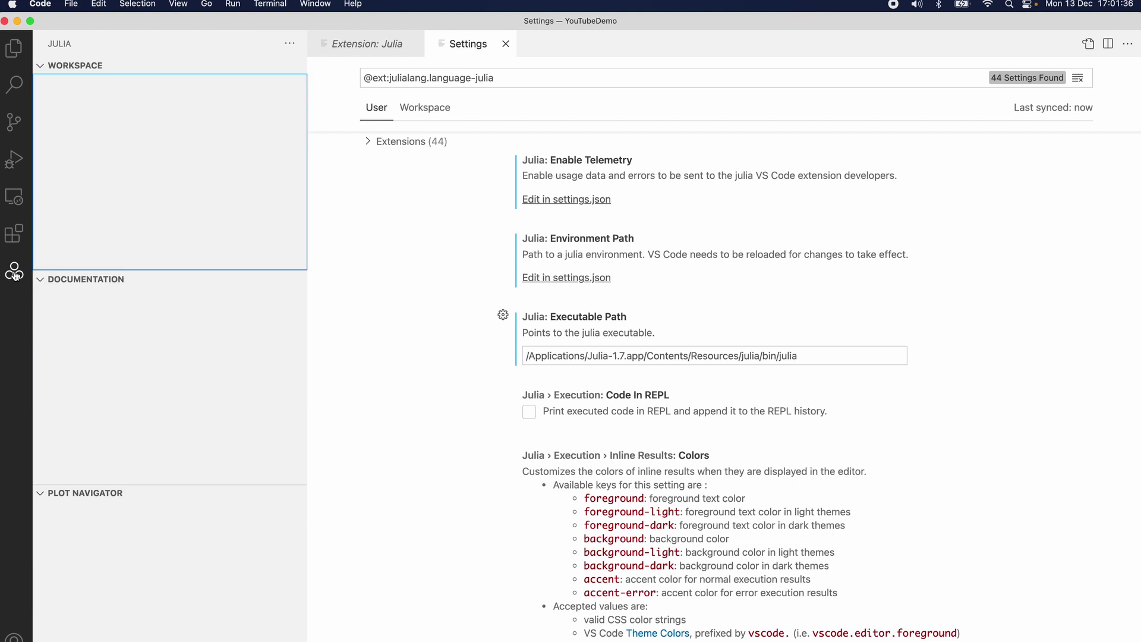